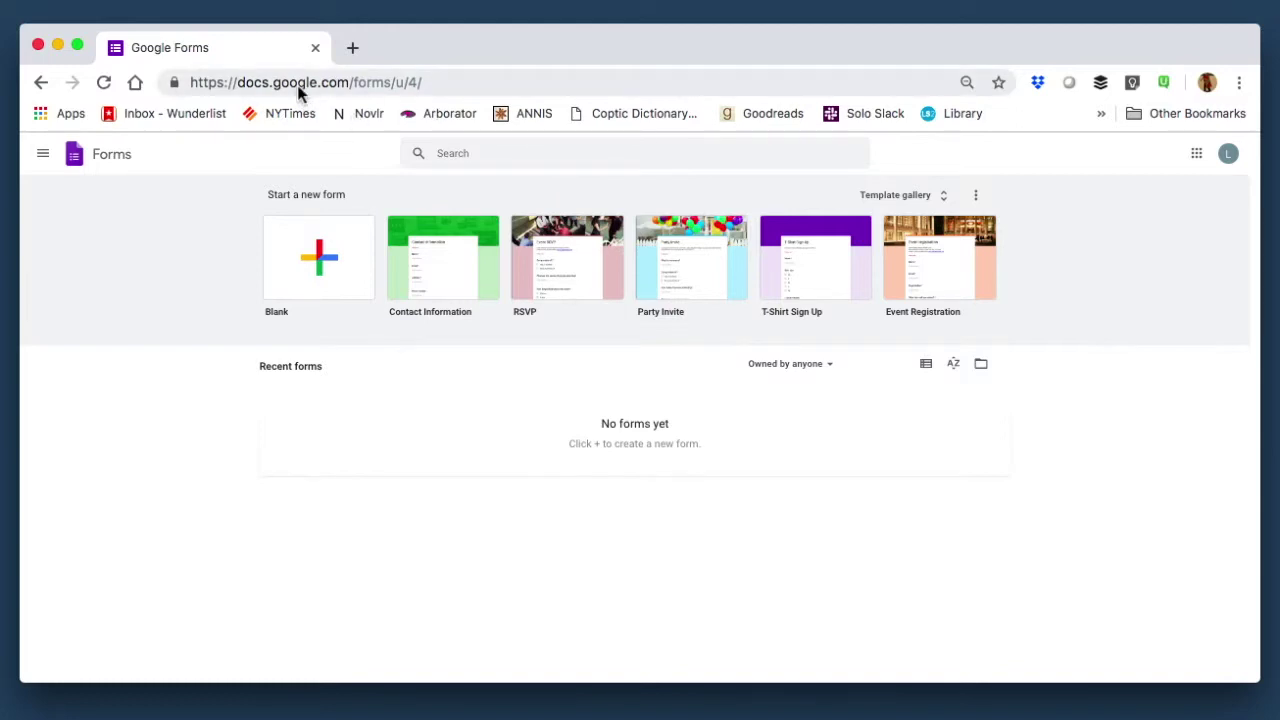
Create a blank form titled "Parent Contact 2019-2020" and give the form file the same name
click(337, 86)
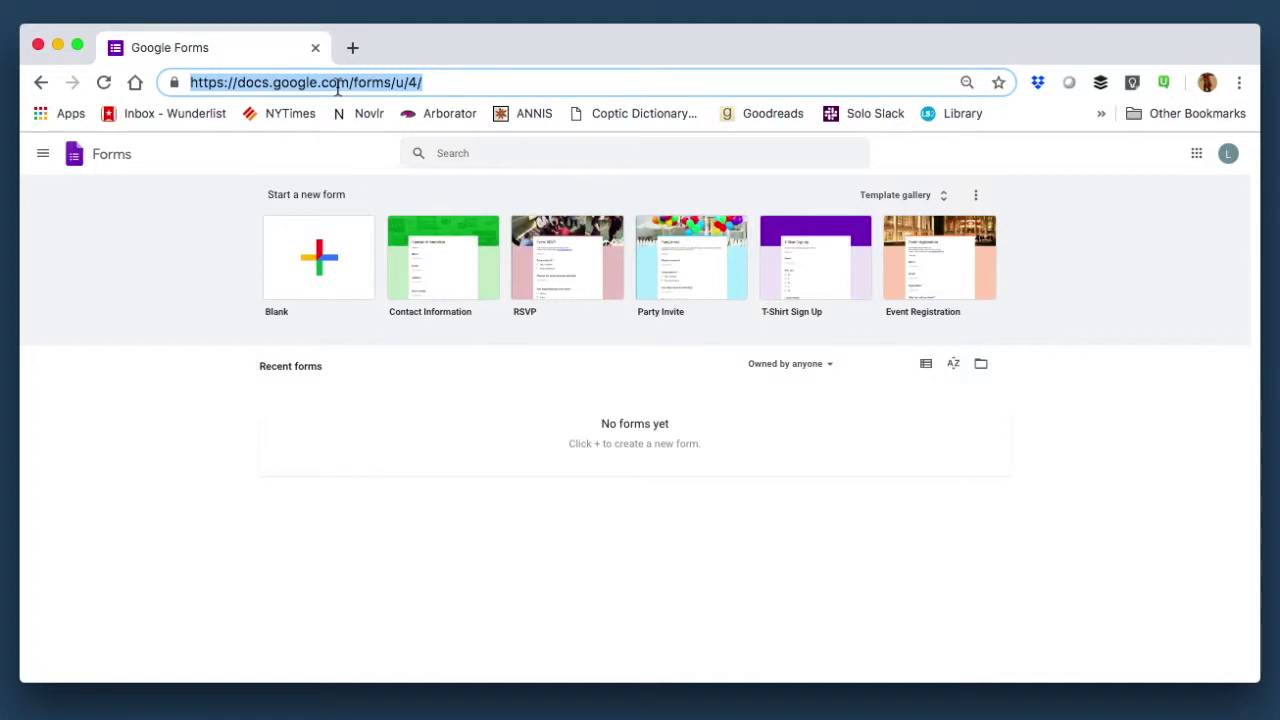
click(364, 364)
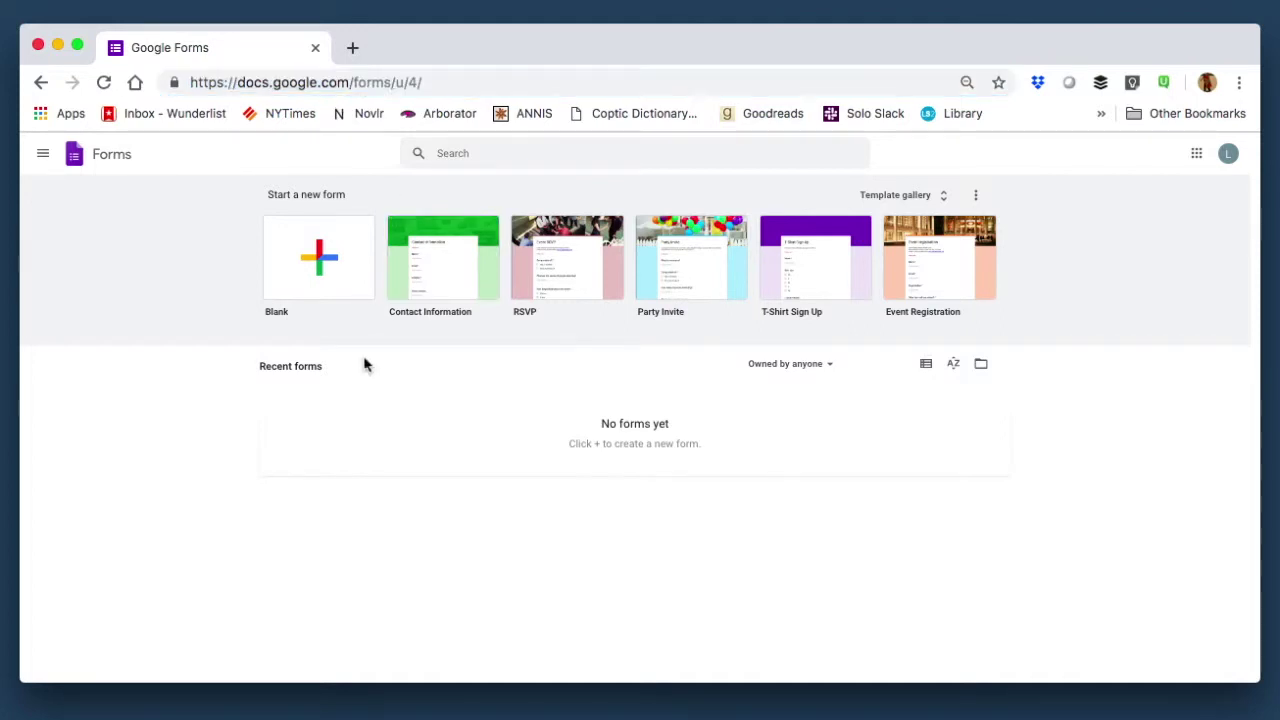
click(316, 262)
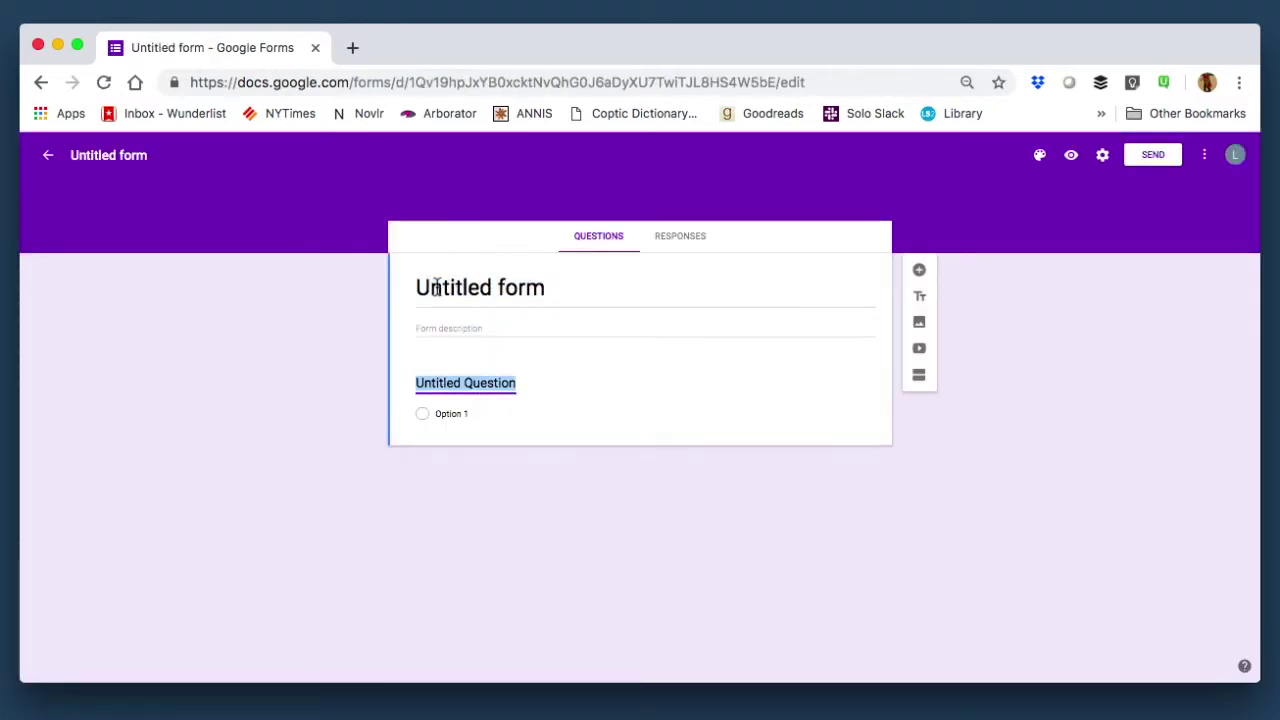
text(Parent )
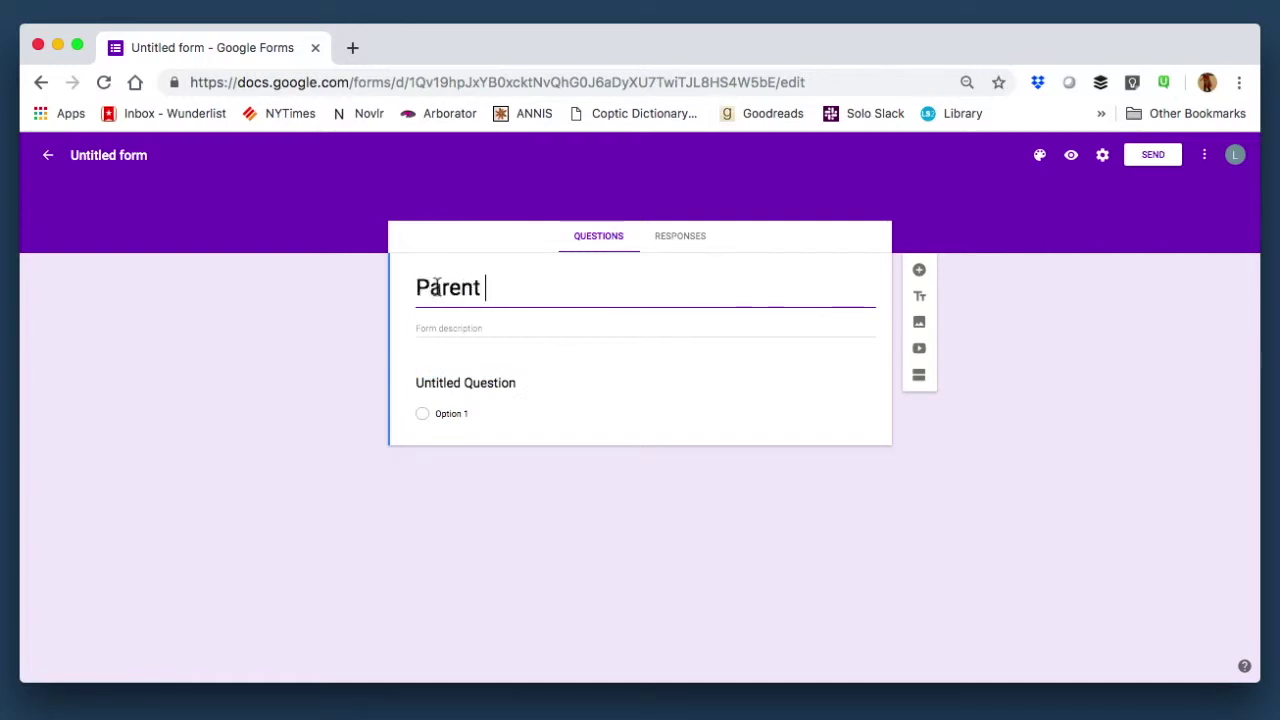
text(Contact 20)
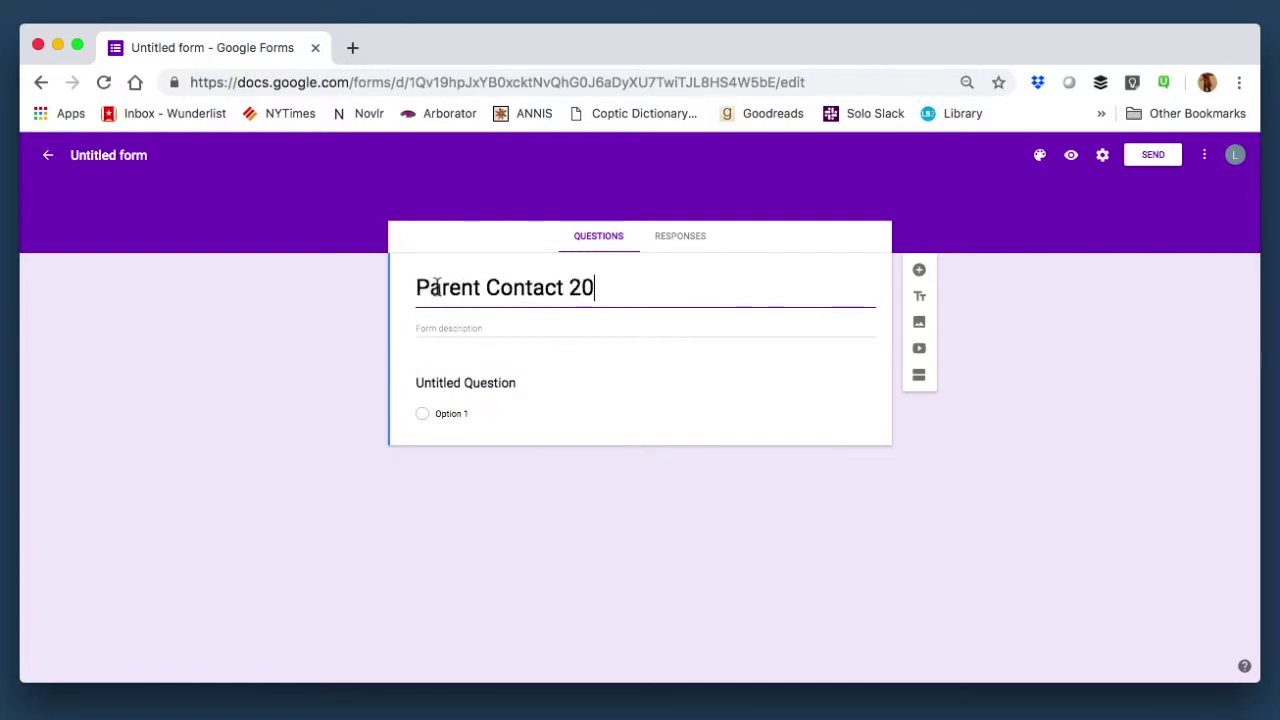
text(19-2020)
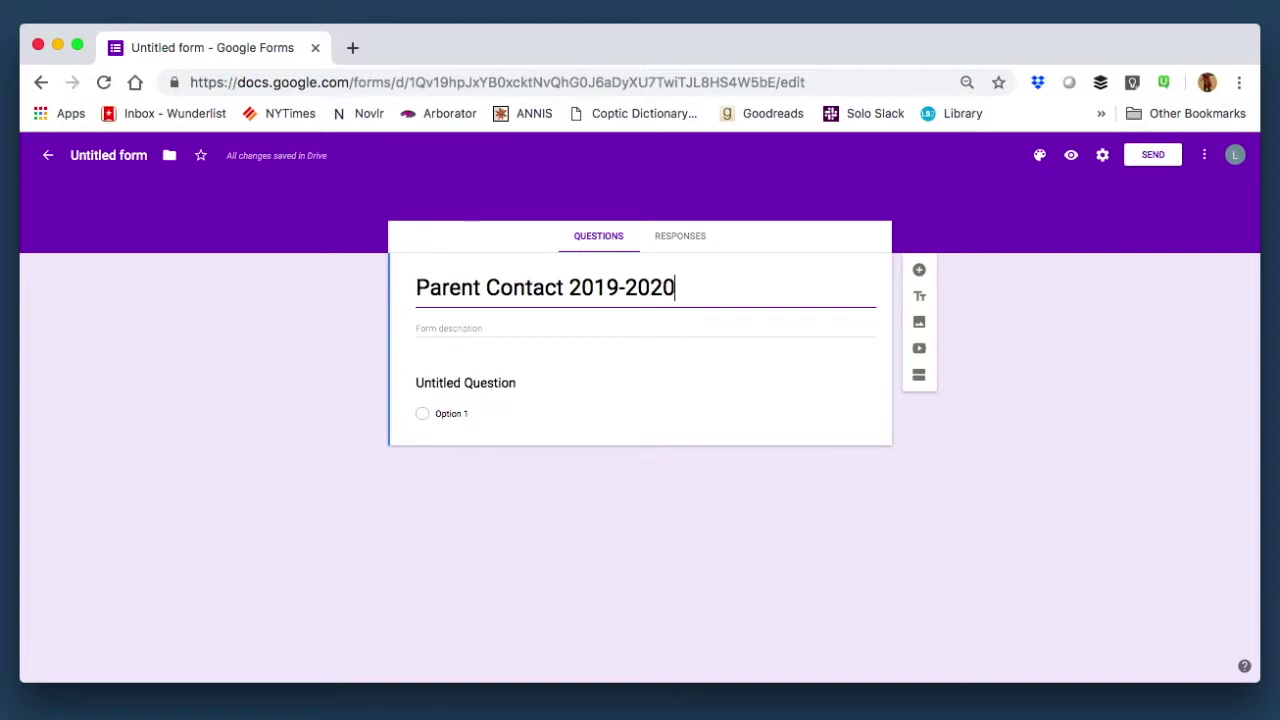
click(10, 104)
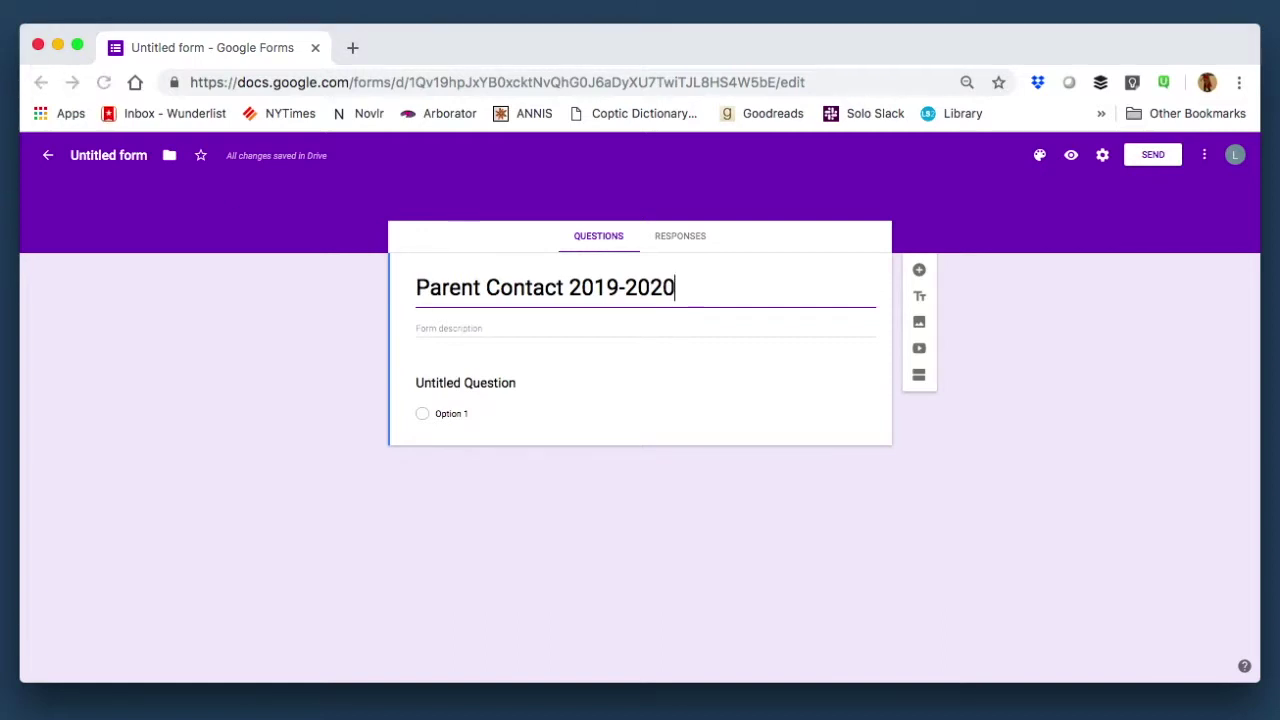
click(90, 158)
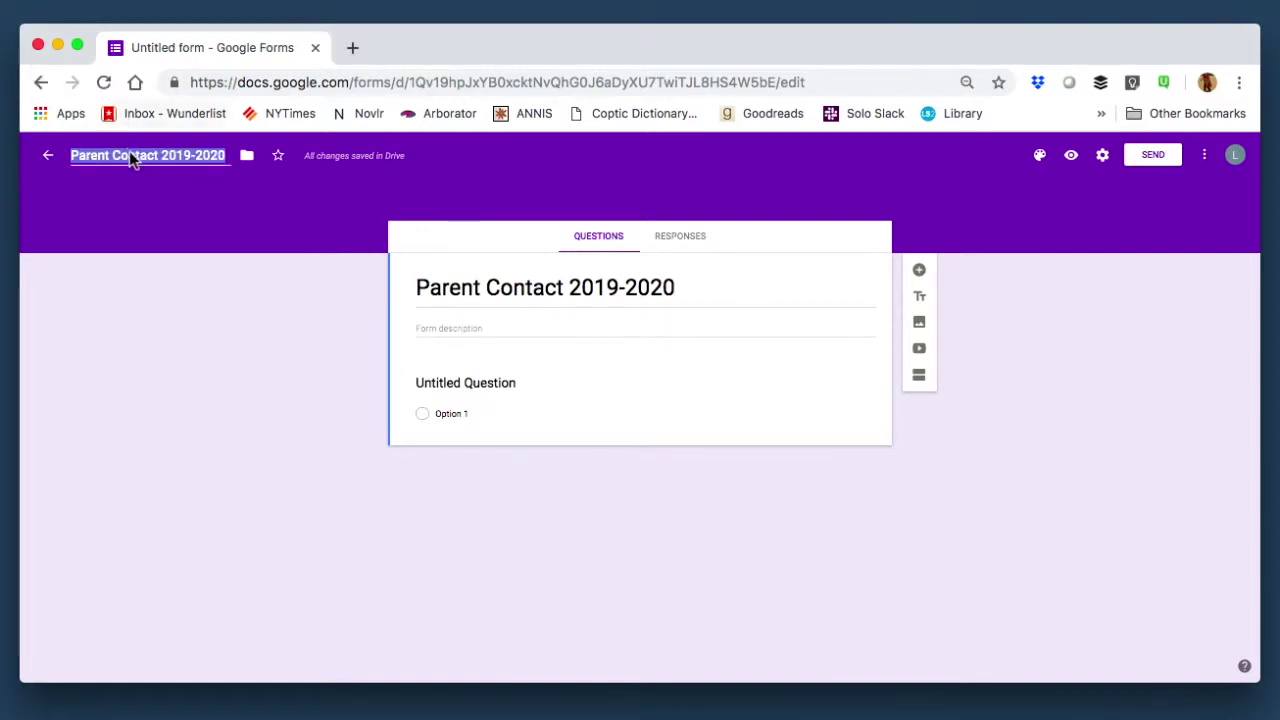
Turn the first question into a short-answer "Student Name" question and add a short-answer "Parent Name" question
click(445, 387)
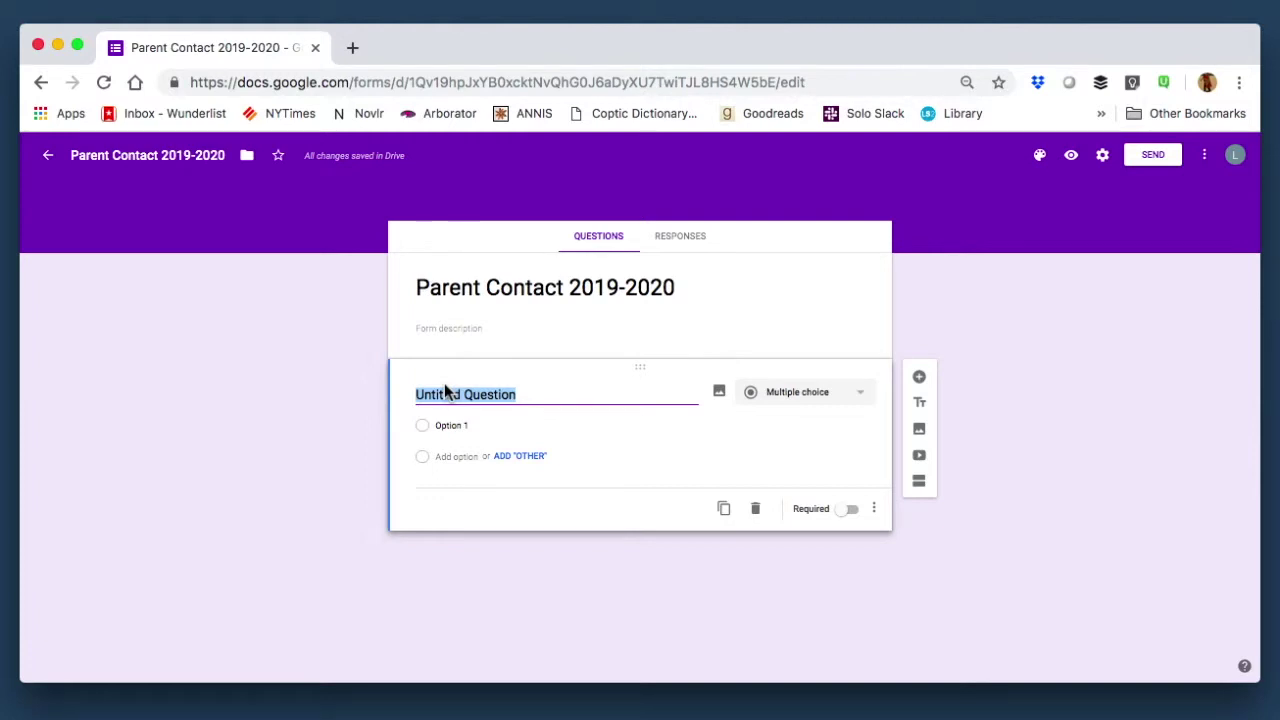
text(Stud)
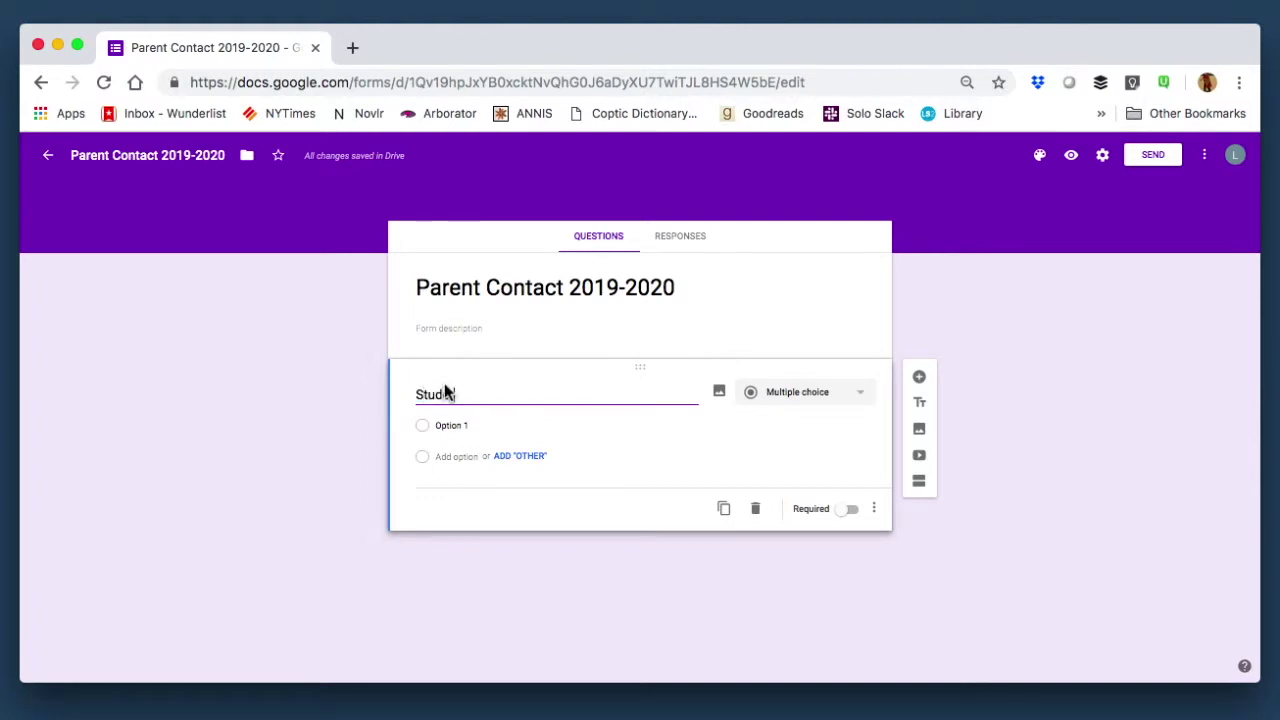
text(ent Name)
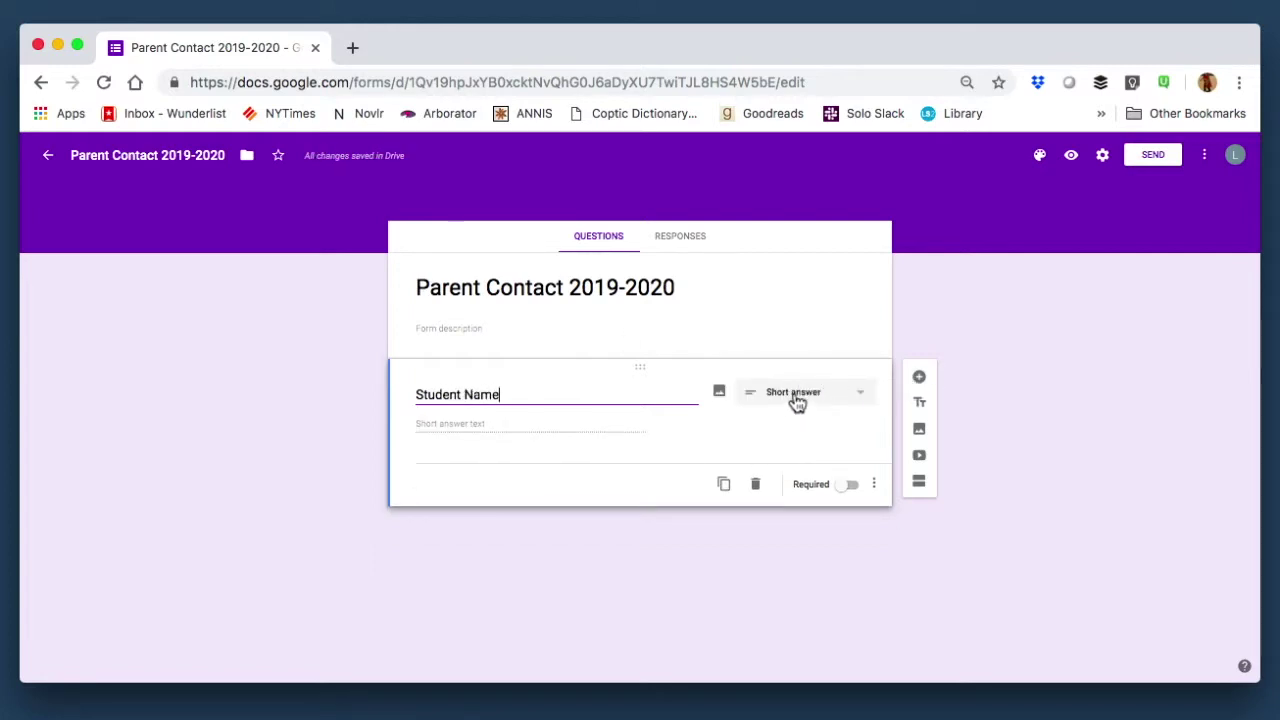
click(917, 377)
text(Pa)
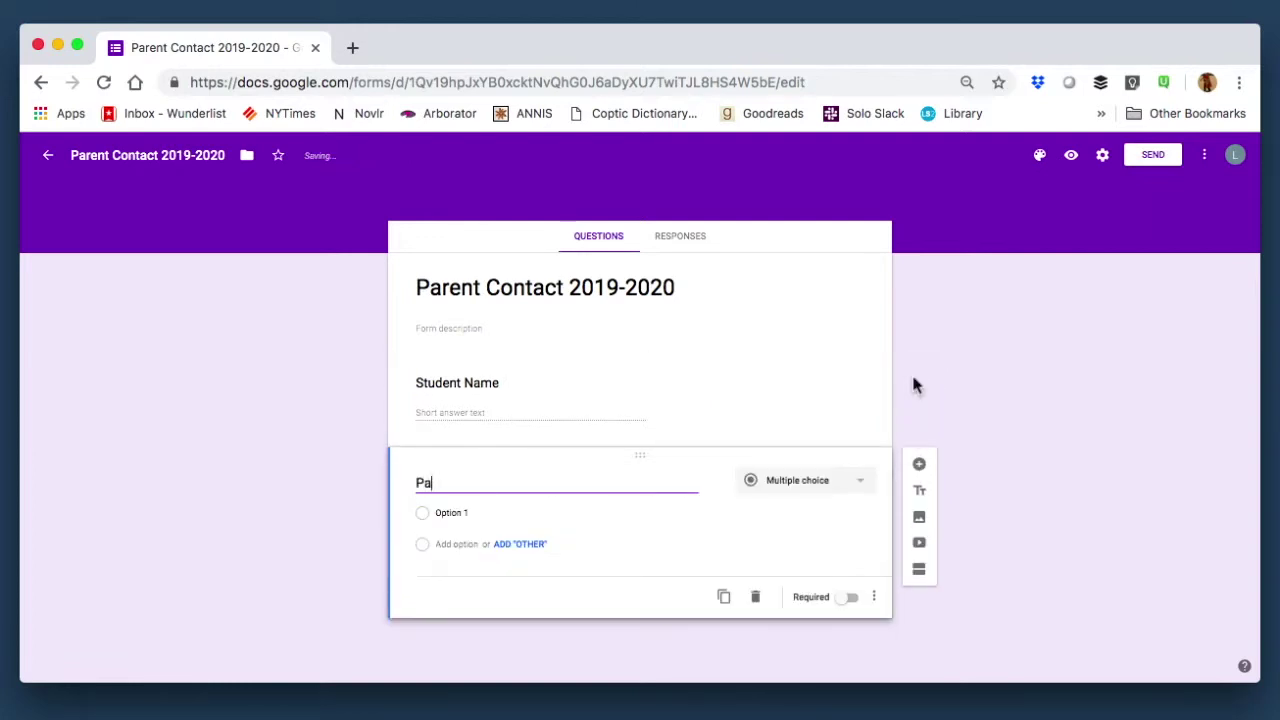
text(rent Name)
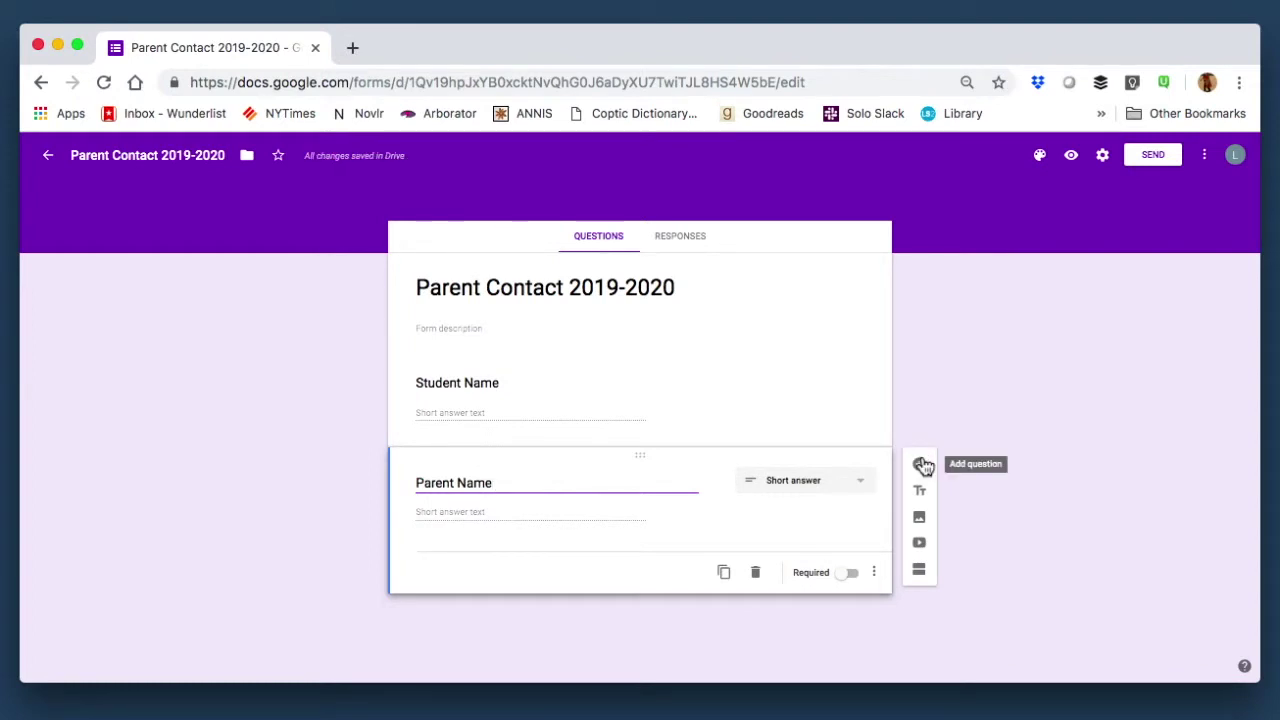
Add a question titled "Time" below Parent Name, using the Time answer type
click(922, 467)
click(920, 466)
text(Tim)
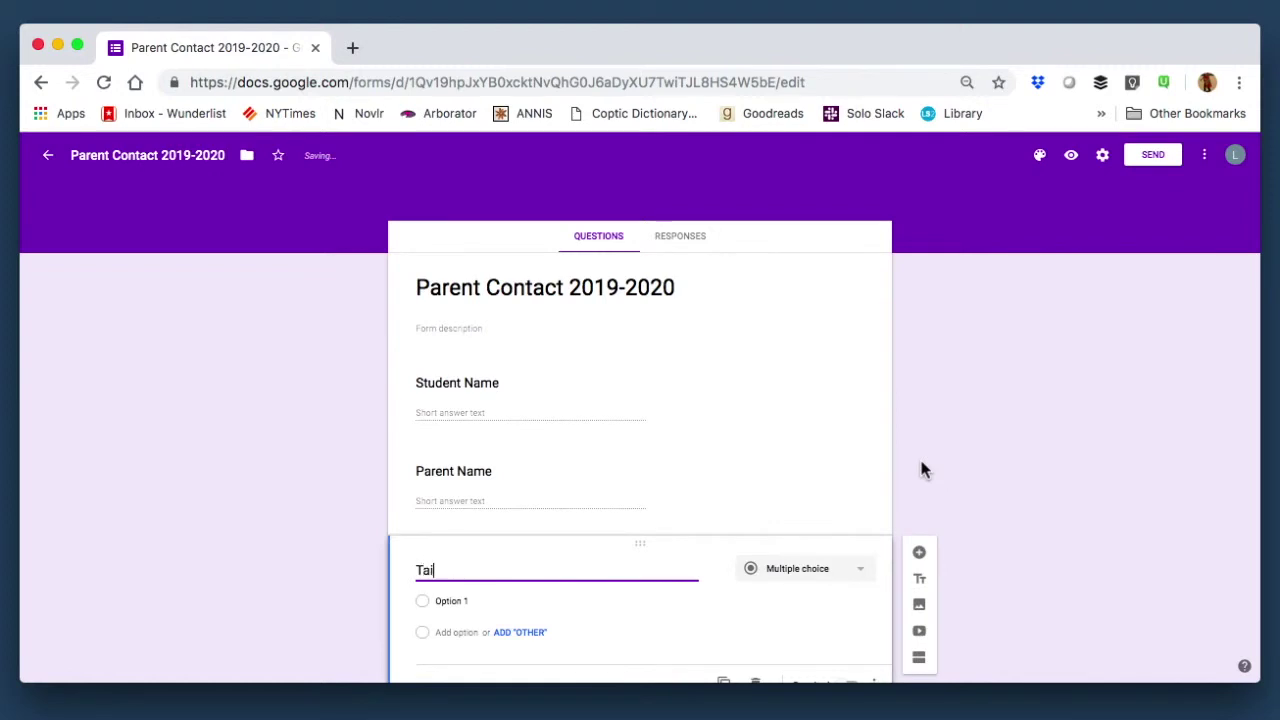
text(e)
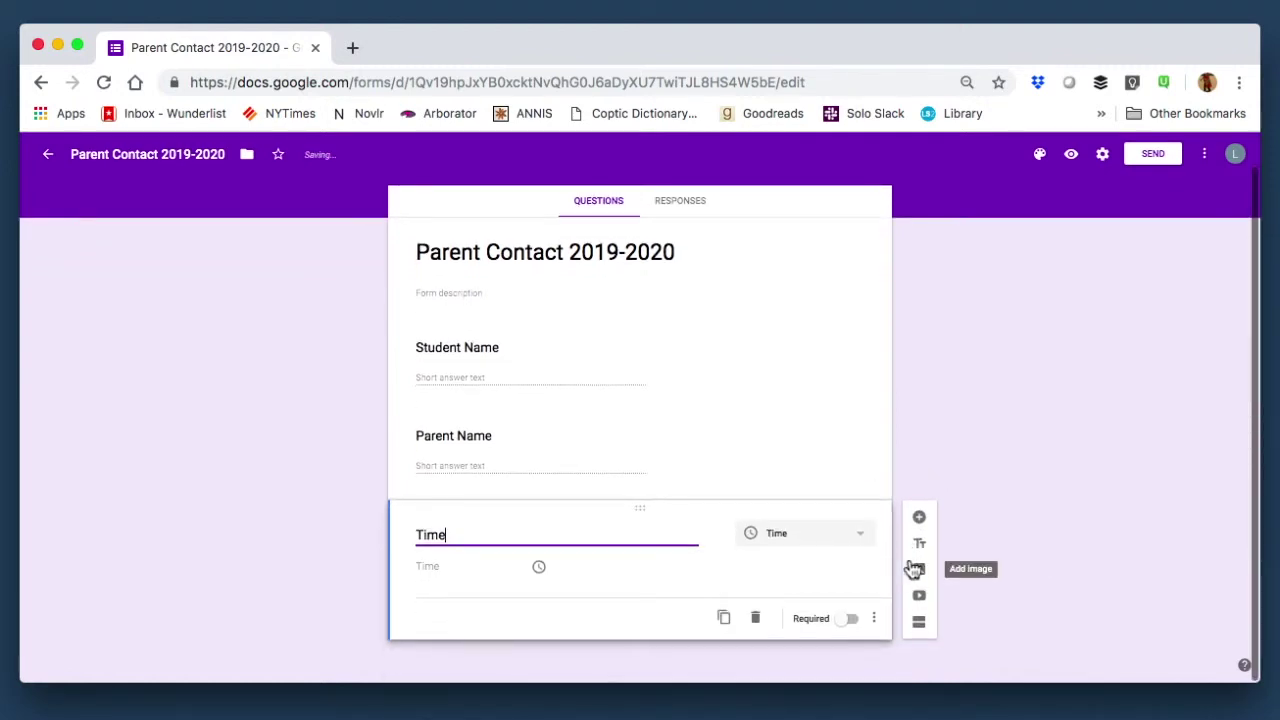
Add a "Date" question of the Date type and a "Comments" question of the Paragraph type
click(920, 516)
text(Date)
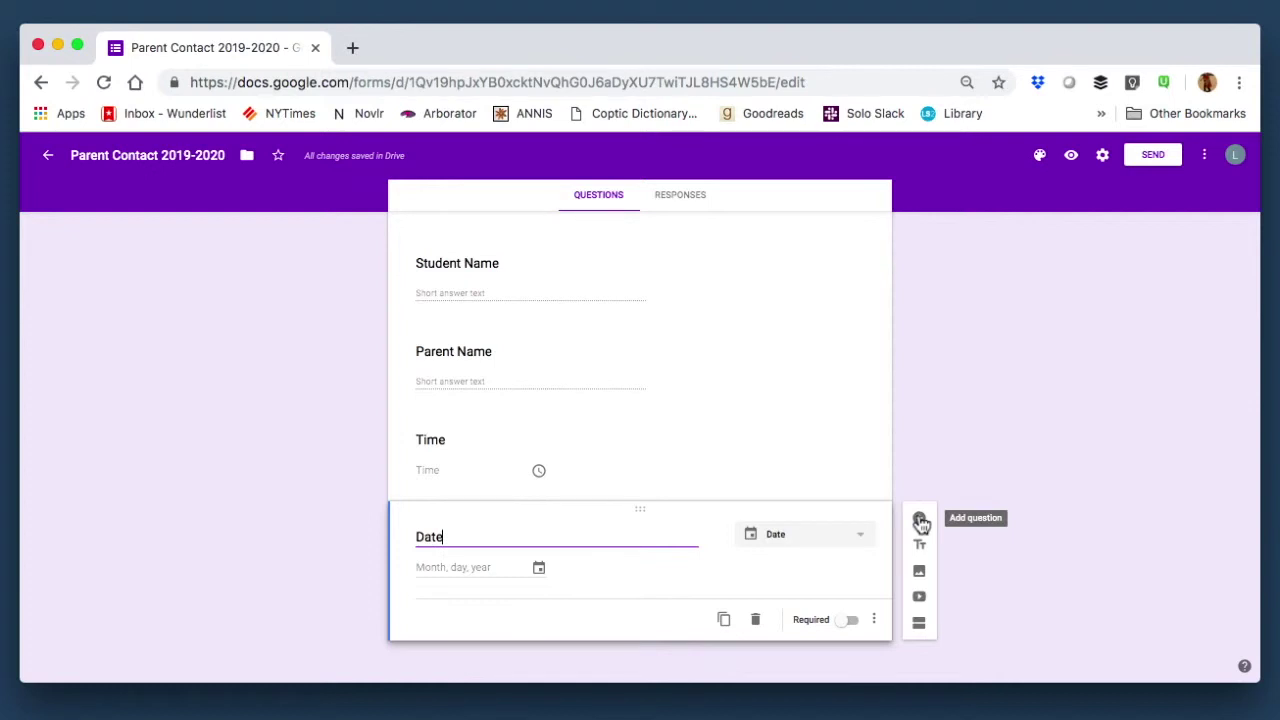
click(920, 520)
text(Camments)
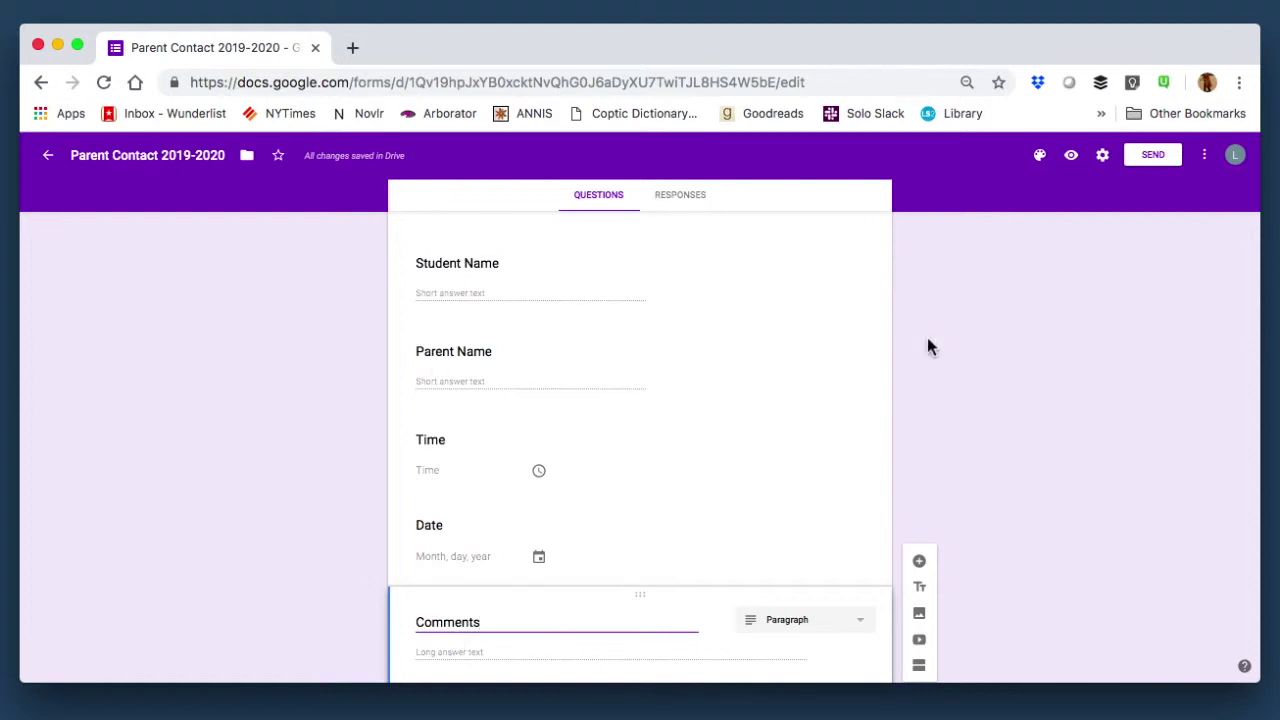
Review the form's questions in the editor and in the respondent preview
scroll(835, 467, down, 1)
scroll(835, 467, down, 1)
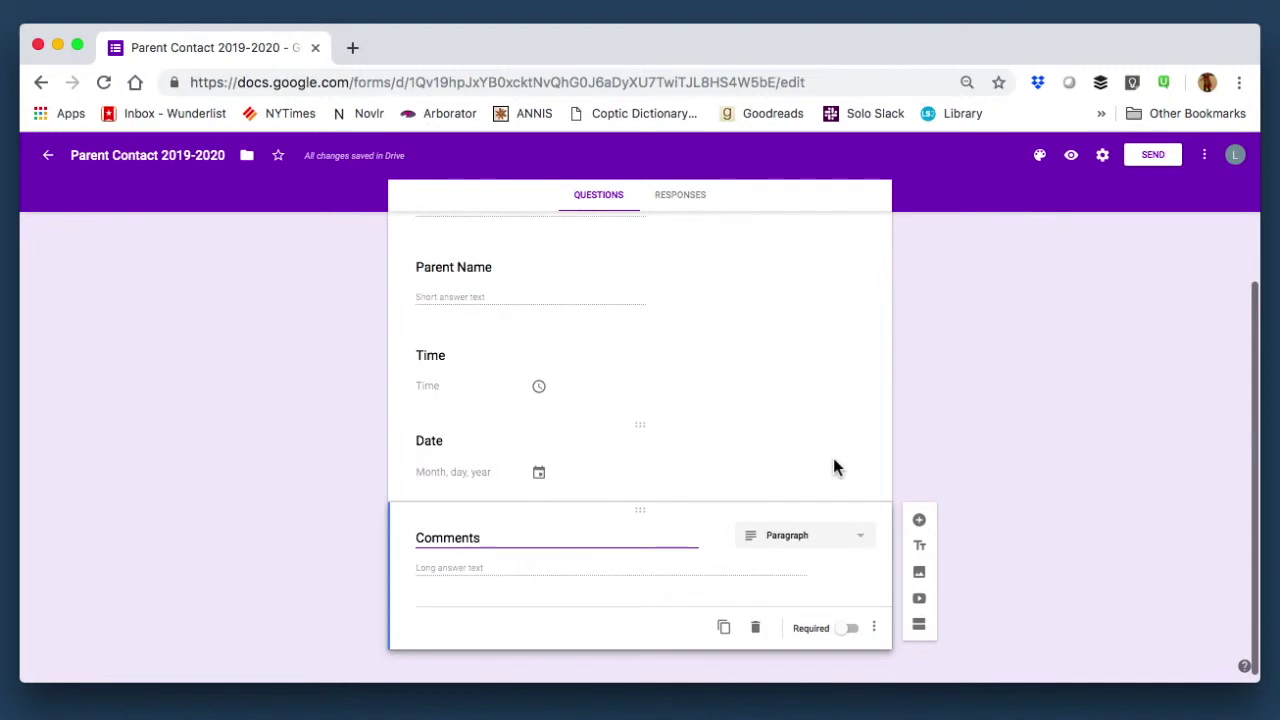
scroll(835, 467, up, 2)
scroll(834, 462, down, 1)
scroll(834, 460, up, 1)
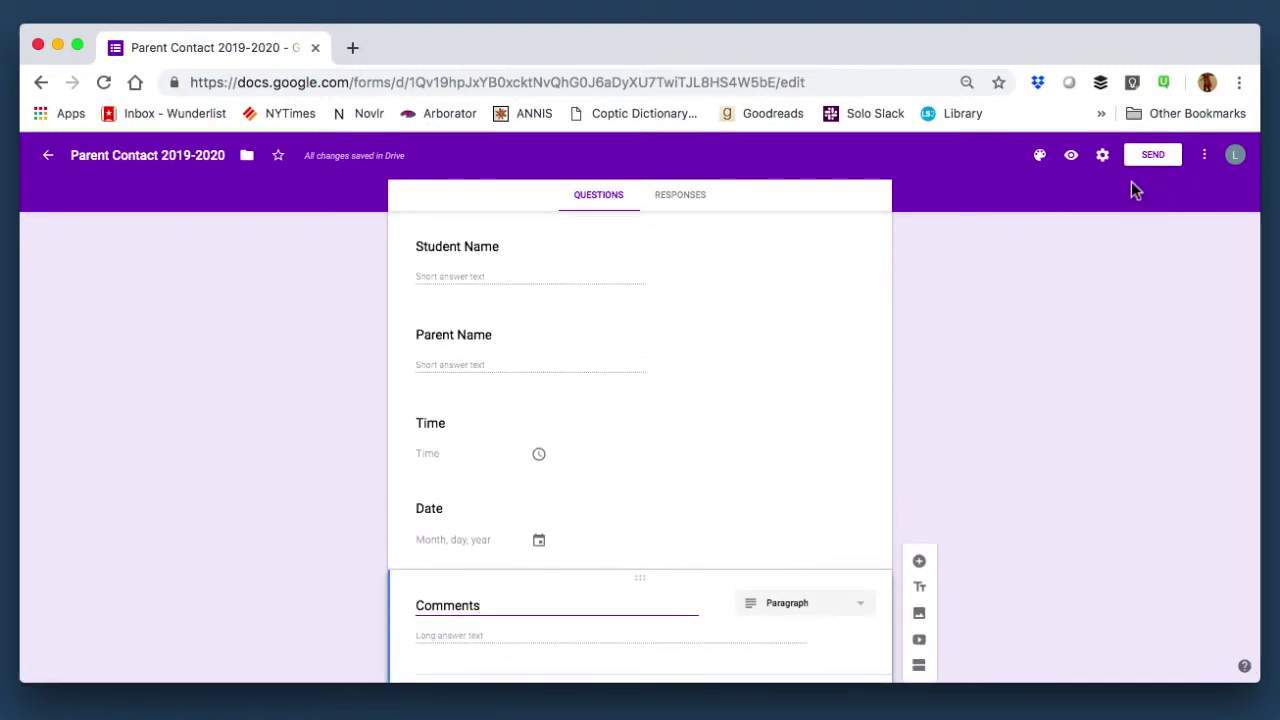
click(1069, 157)
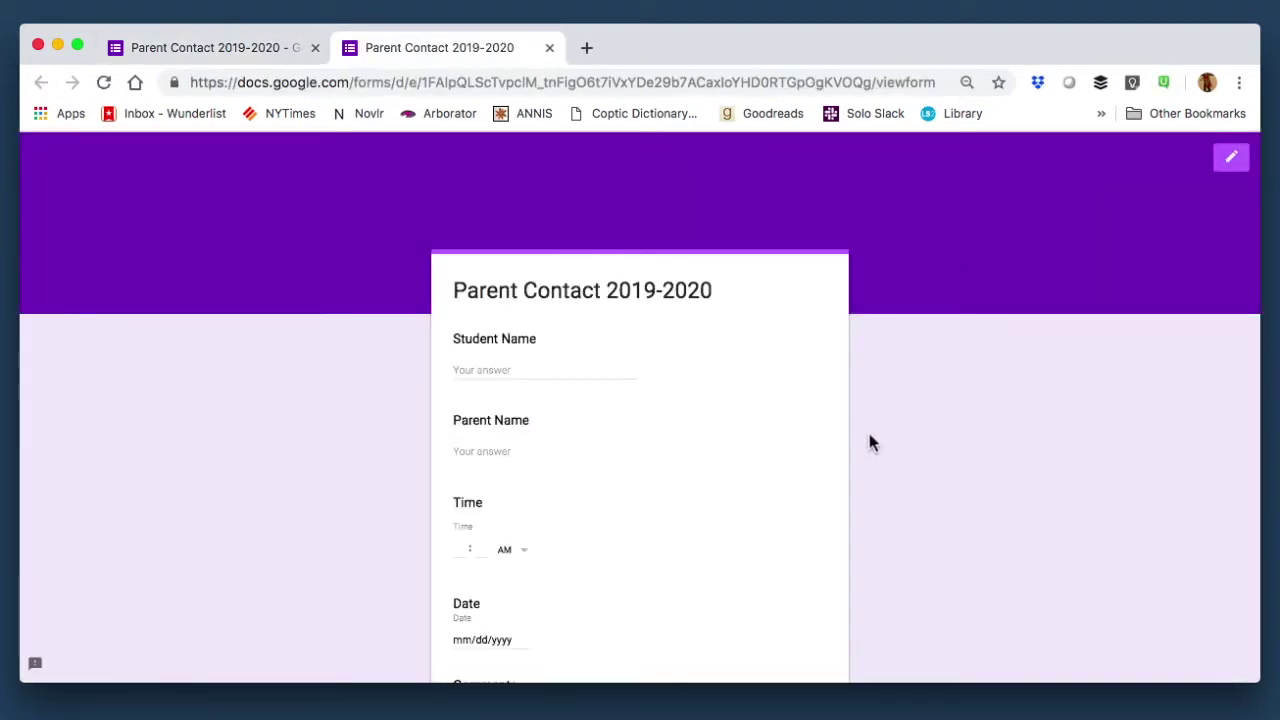
scroll(869, 440, down, 3)
scroll(869, 443, up, 3)
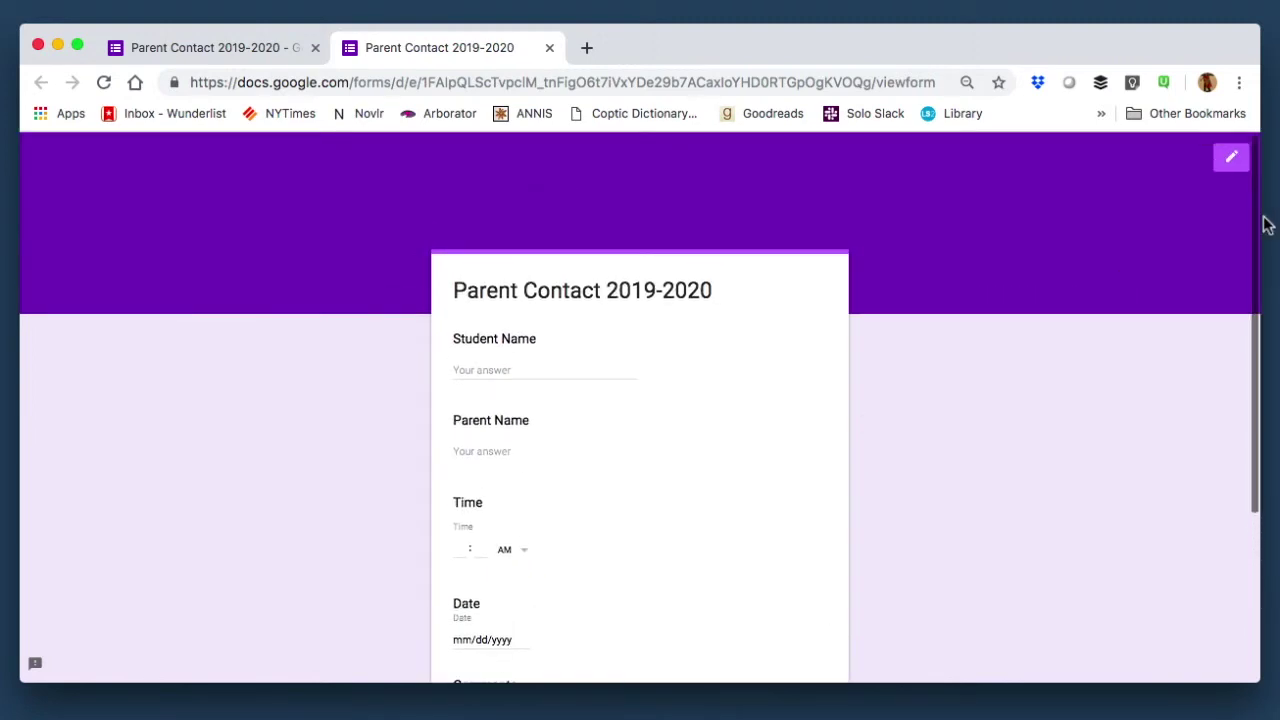
Return to editing the form, get its shareable link from the send options, and open that link in a new browser tab
click(1231, 172)
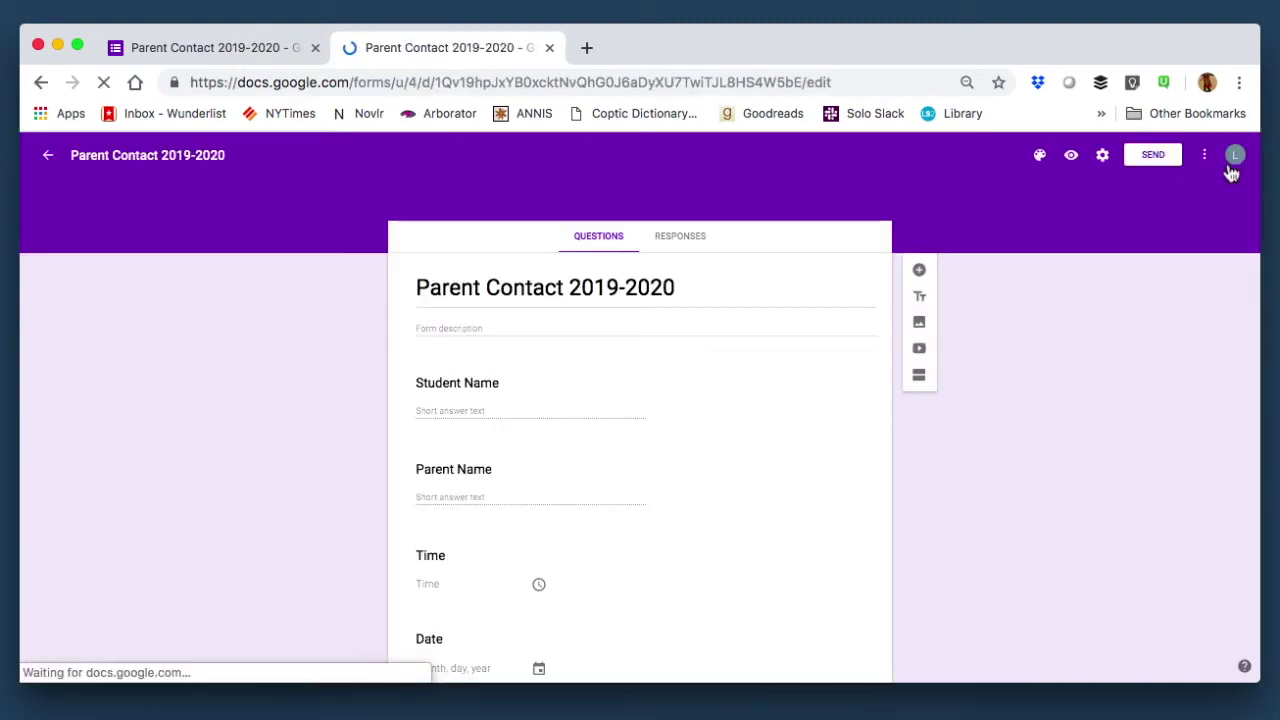
click(1150, 158)
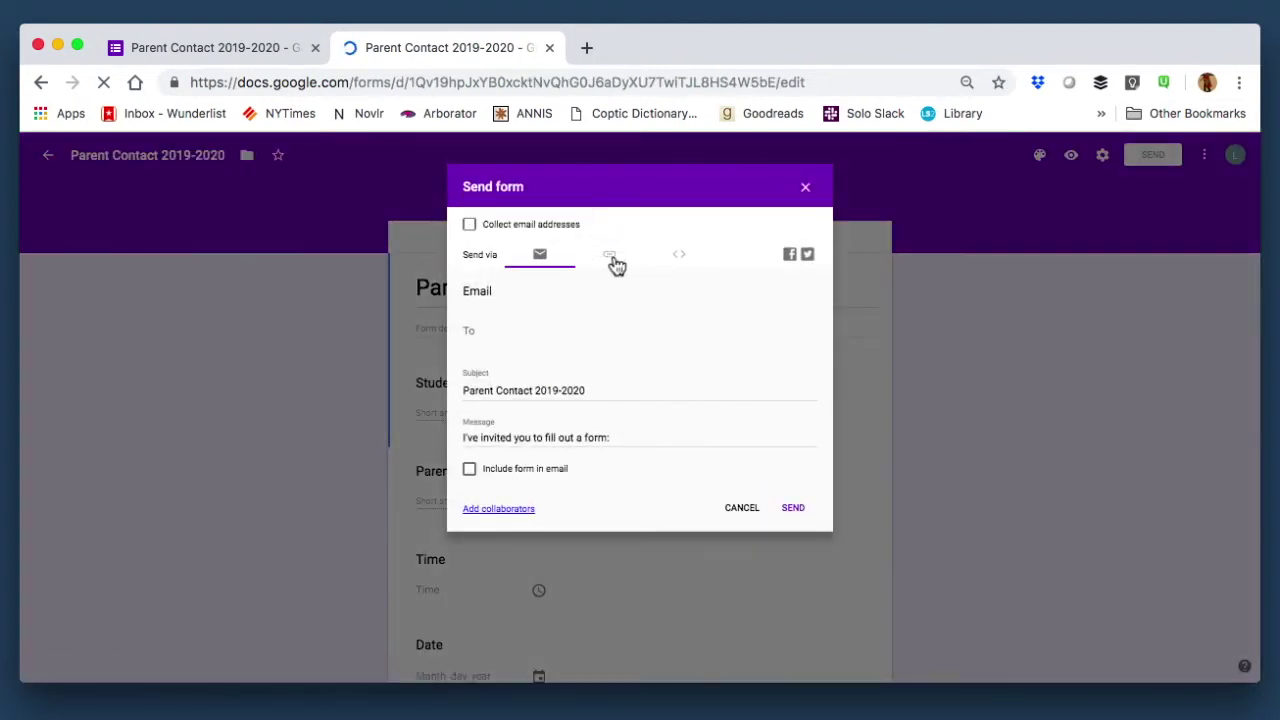
click(612, 258)
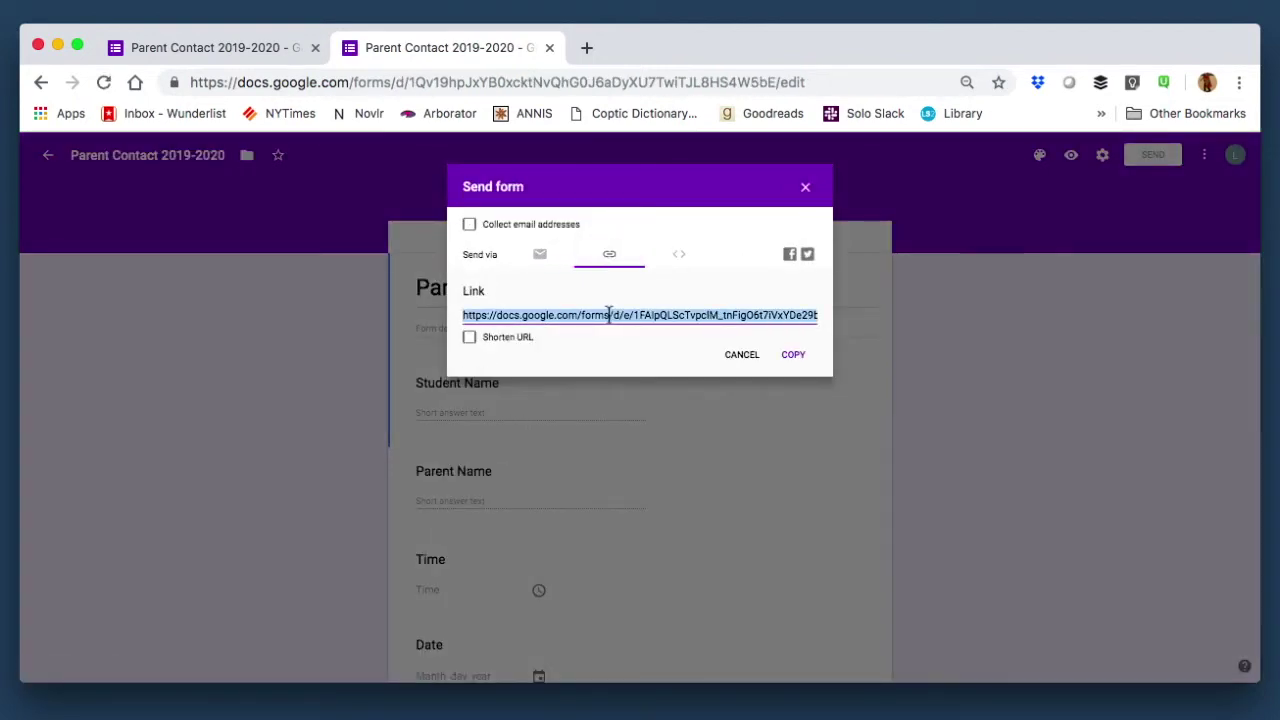
click(586, 48)
text(https://docs.google.com/forms/d/e/1FAIpQLScTvpcIM_tnFigO6t7iVxYDe29b7ACaxloYHD0RTGpOgKVOQg/viewform?usp=sf_link)
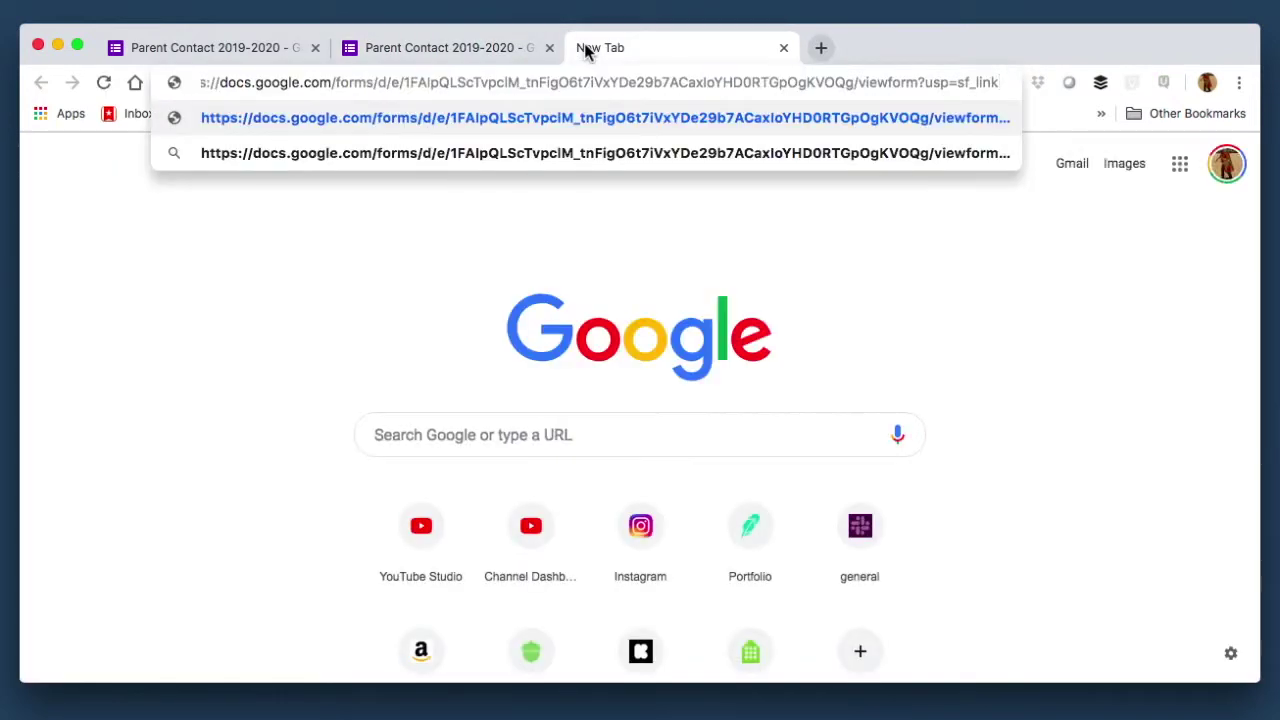
key(Return)
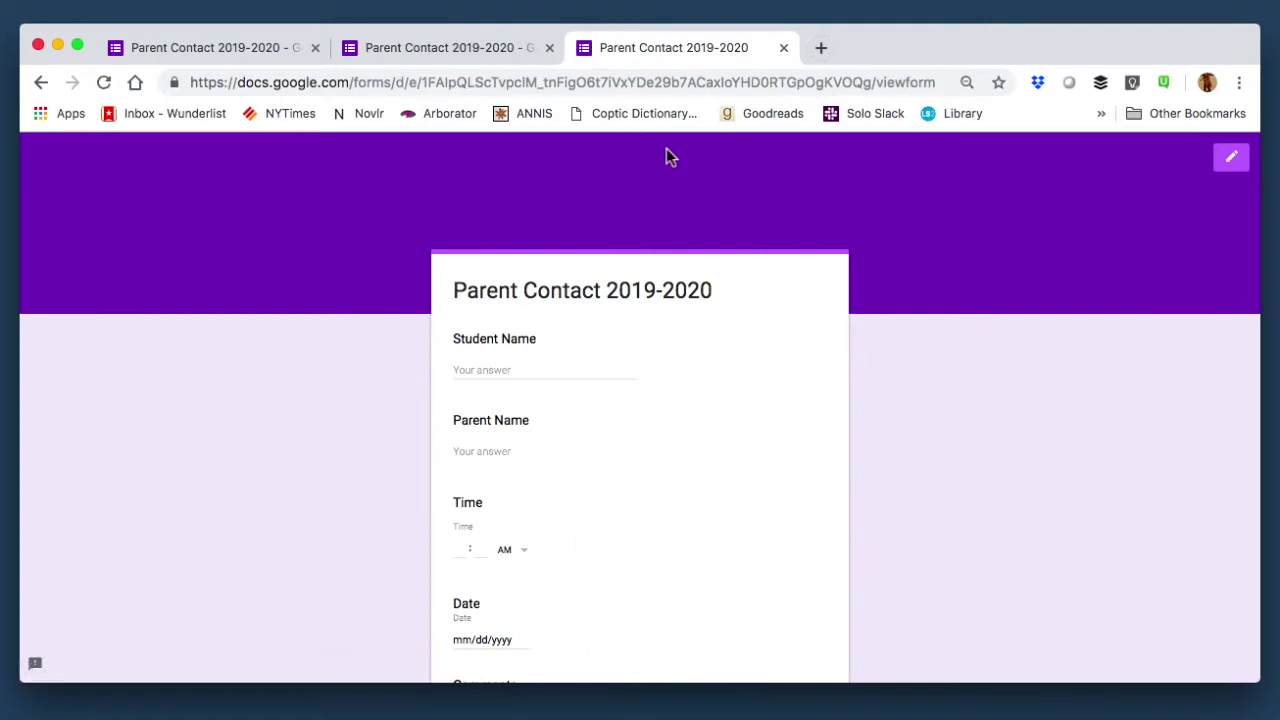
Fill in the student's full name and the parent's full name in the live form
scroll(700, 243, down, 3)
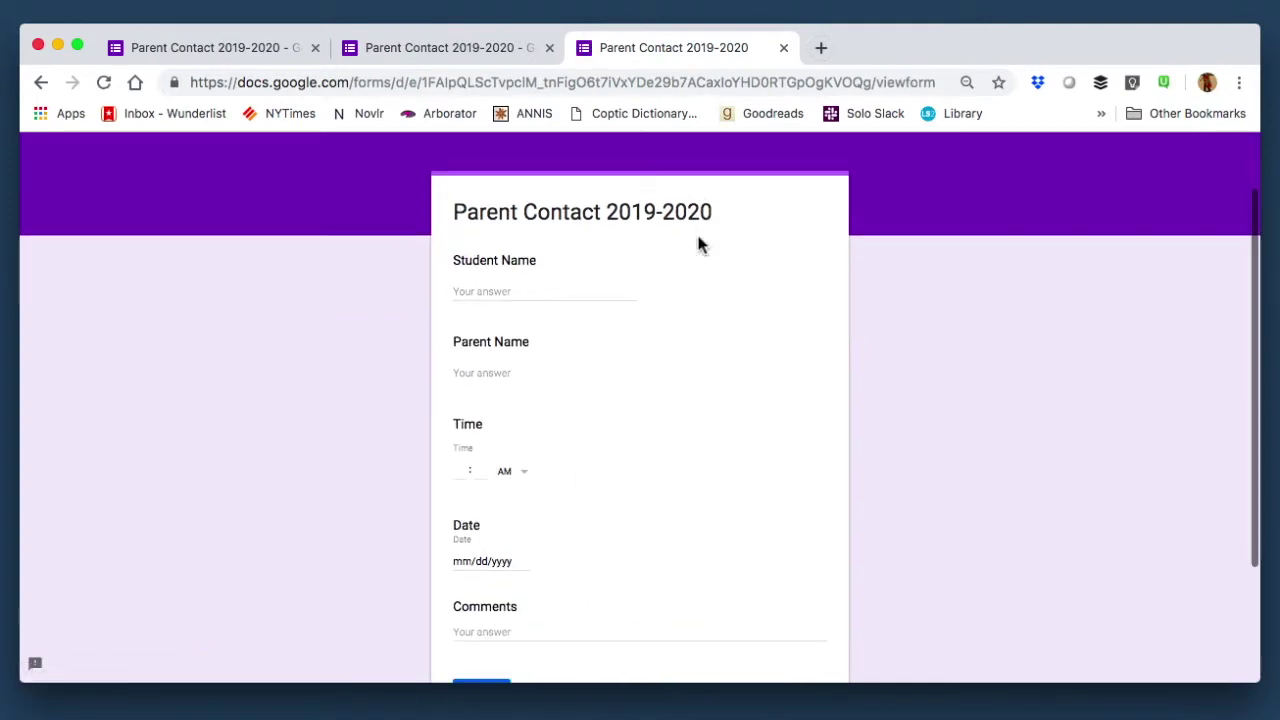
click(565, 256)
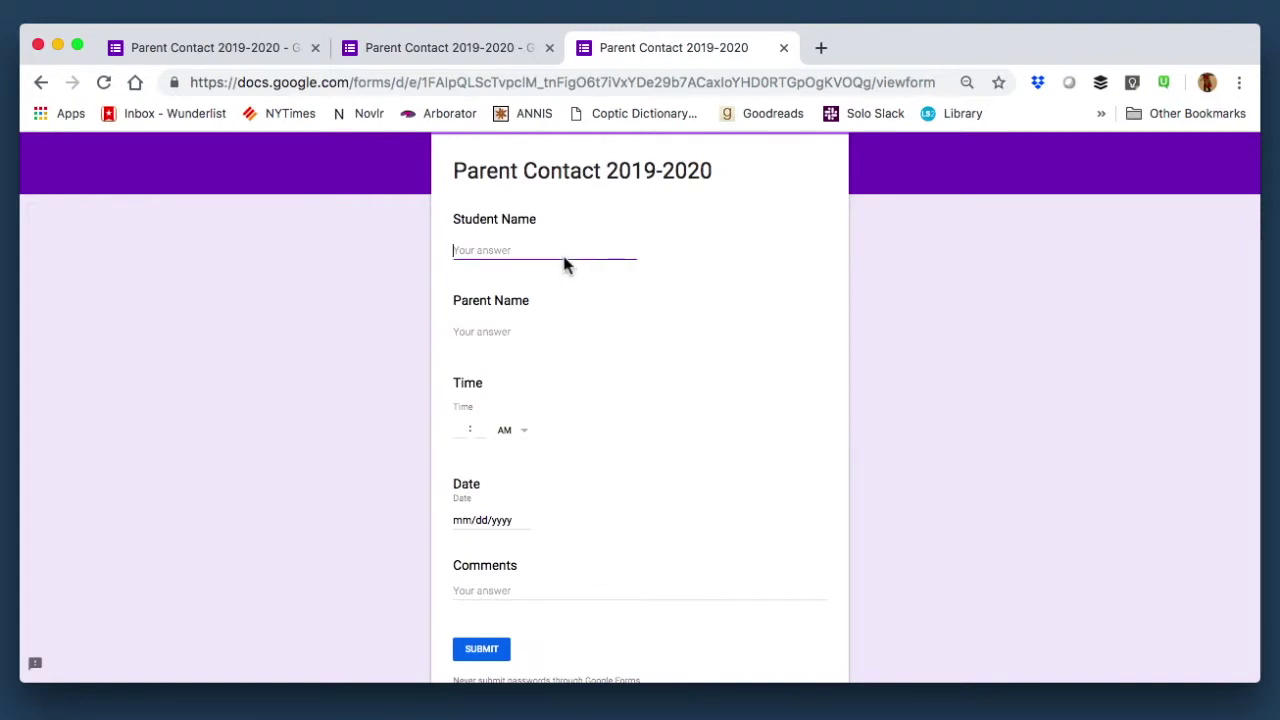
text(Leroy Jenkins)
click(498, 344)
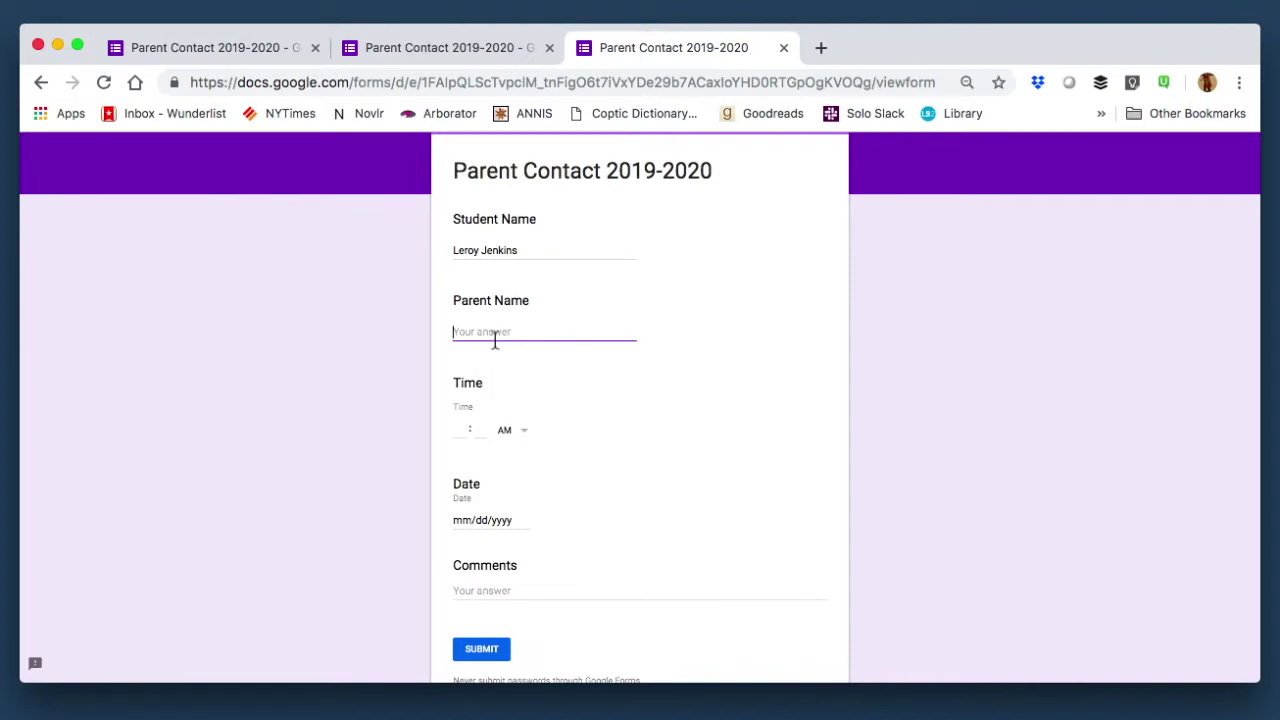
text(Alice Jenkins)
Enter 11:15 as the contact time in the Time question
scroll(680, 389, down, 2)
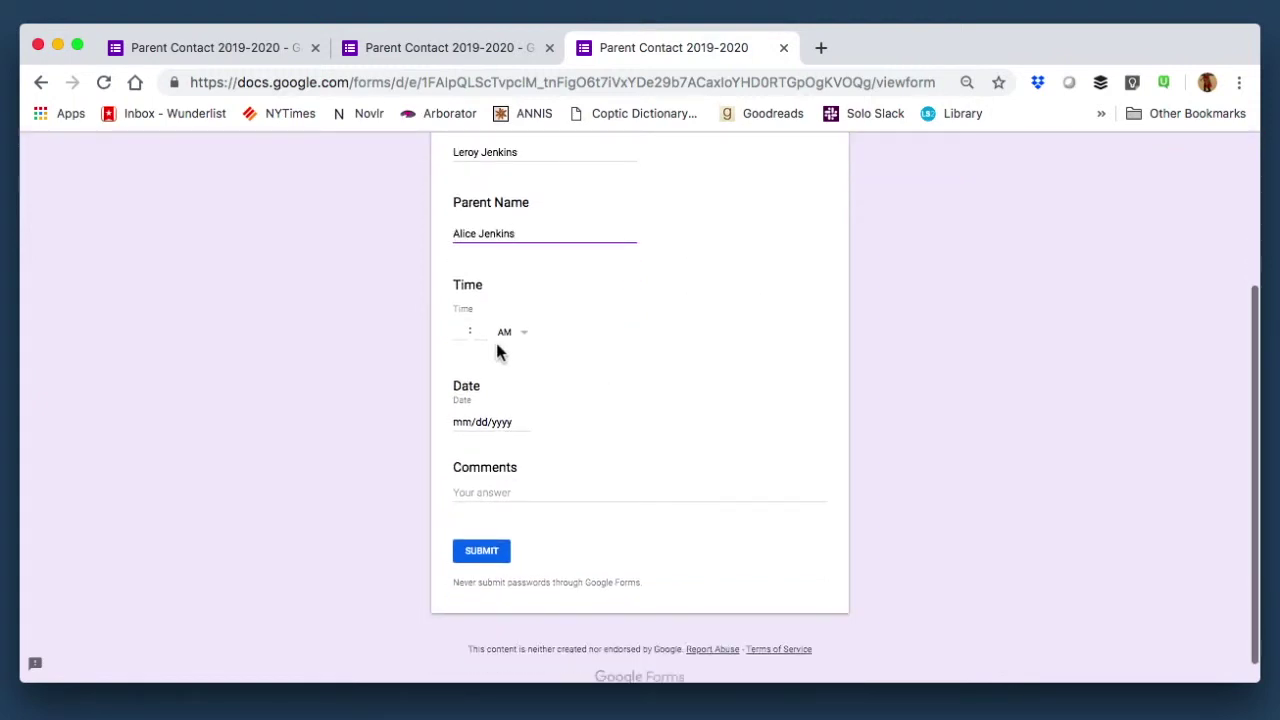
click(458, 334)
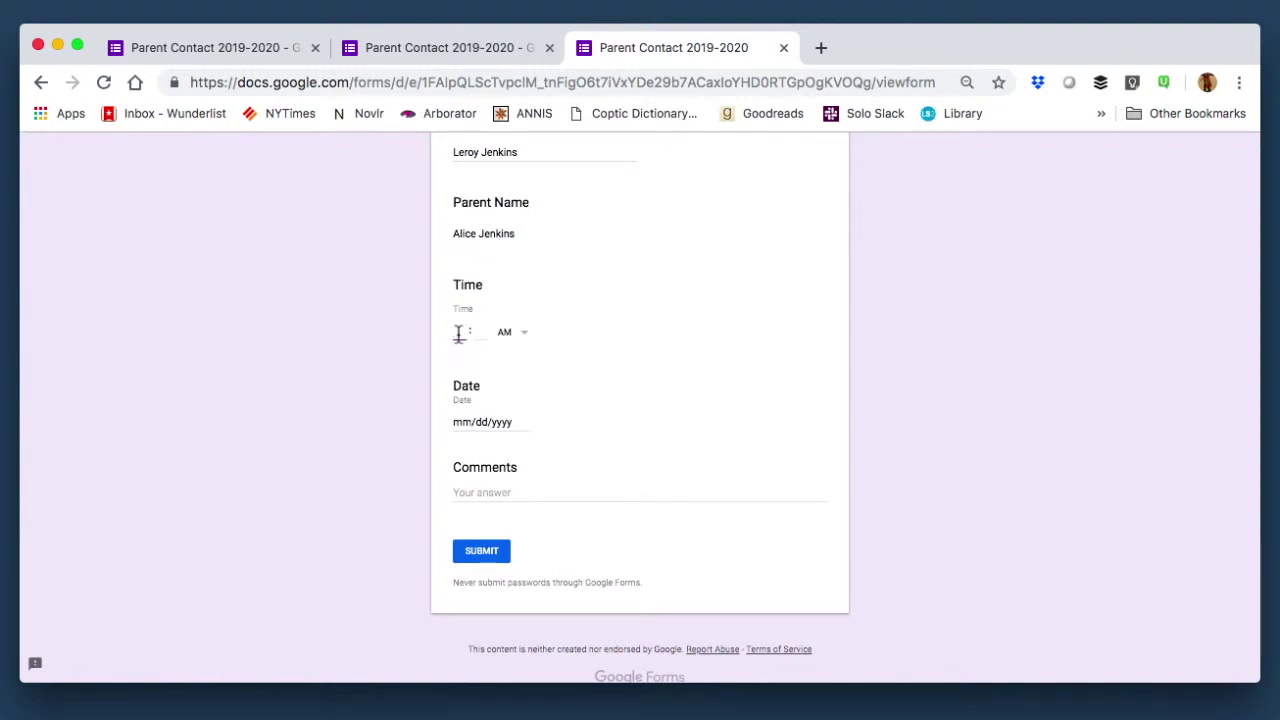
text(11)
key(Tab)
text(14)
key(BackSpace)
text(3)
Enter 04/26/2019 as the contact date and choose AM for the time
click(460, 425)
text(04/26/2019)
click(603, 388)
click(524, 334)
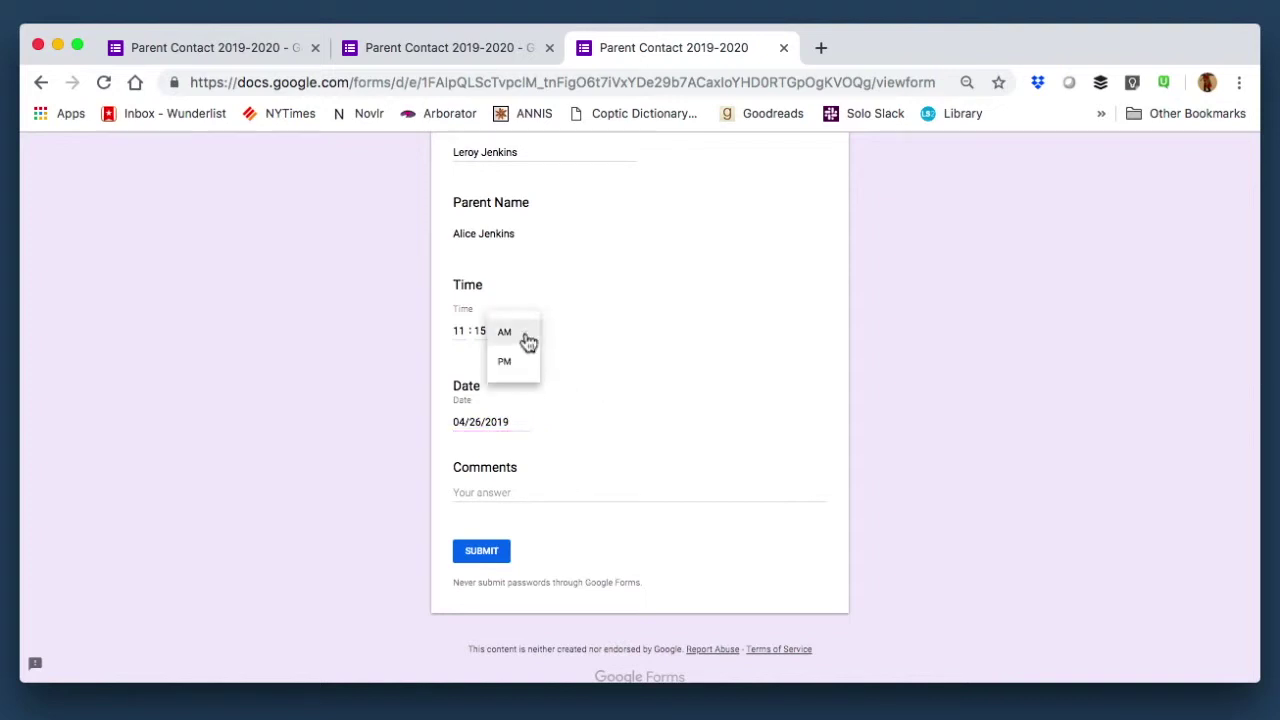
click(527, 340)
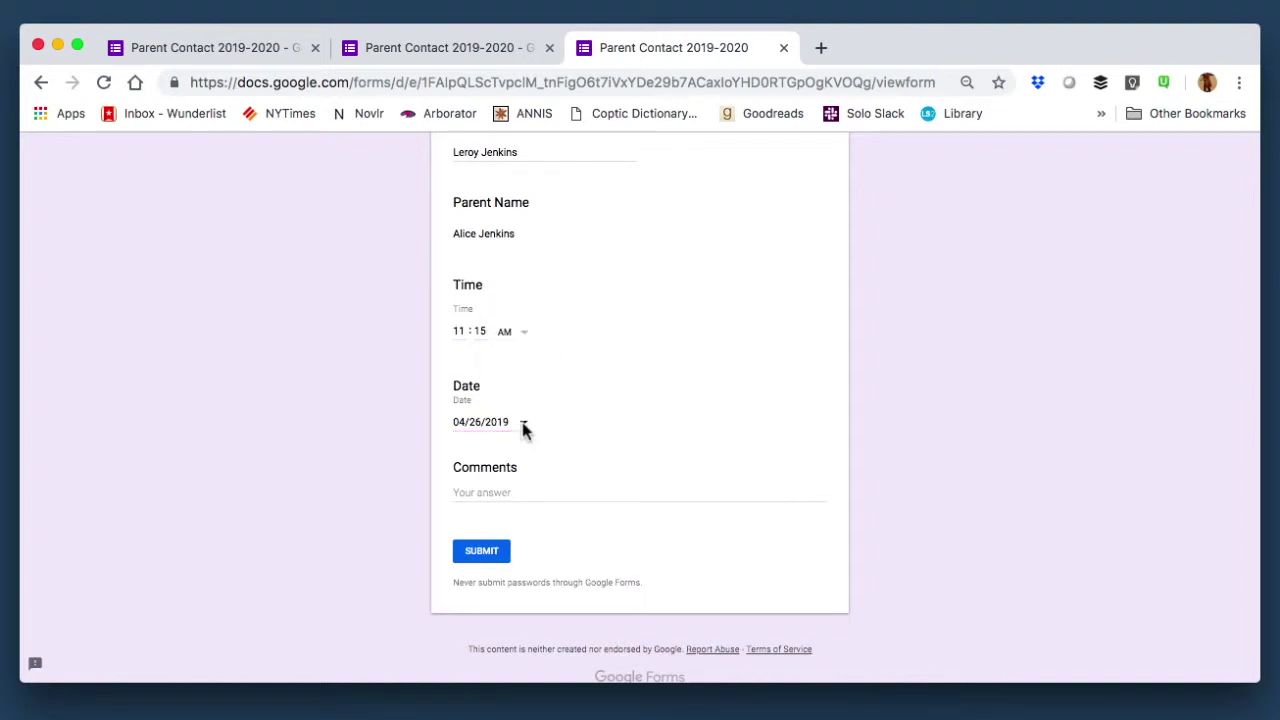
click(523, 426)
click(585, 370)
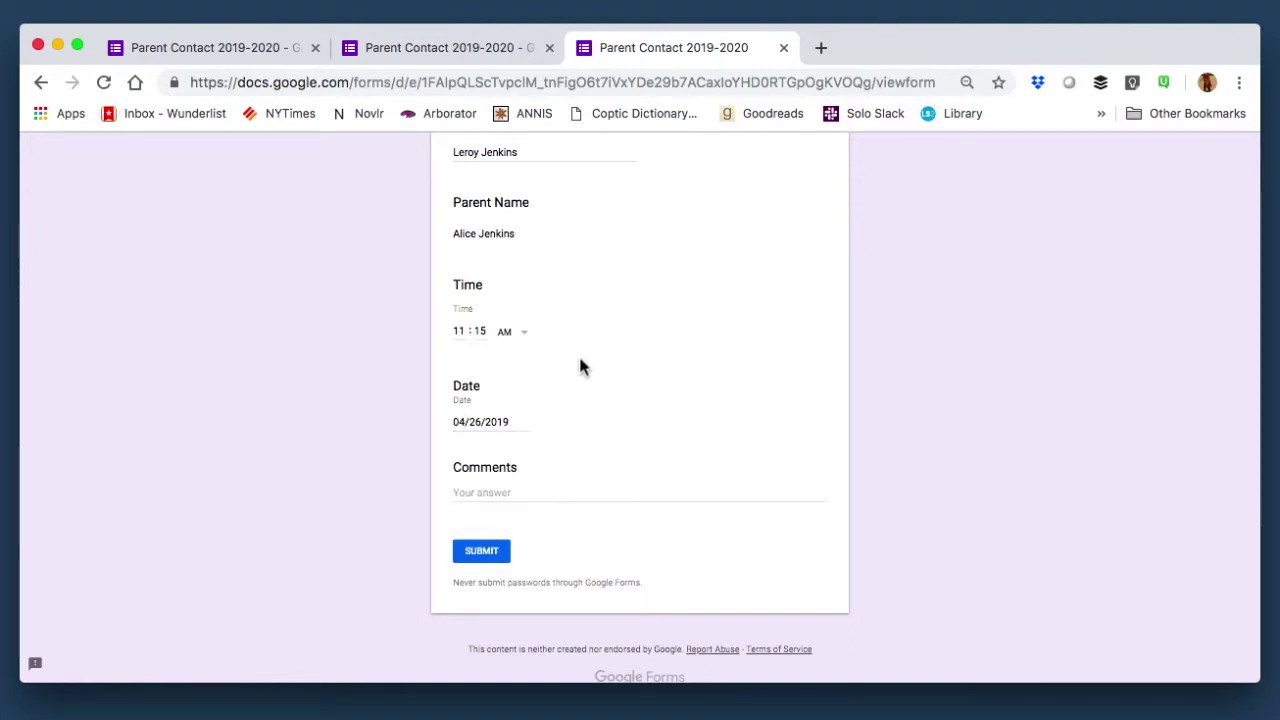
Begin the Comments answer by writing that during a group activity the student, referred to by first name, "had a behavior and disrupted the work"
click(557, 490)
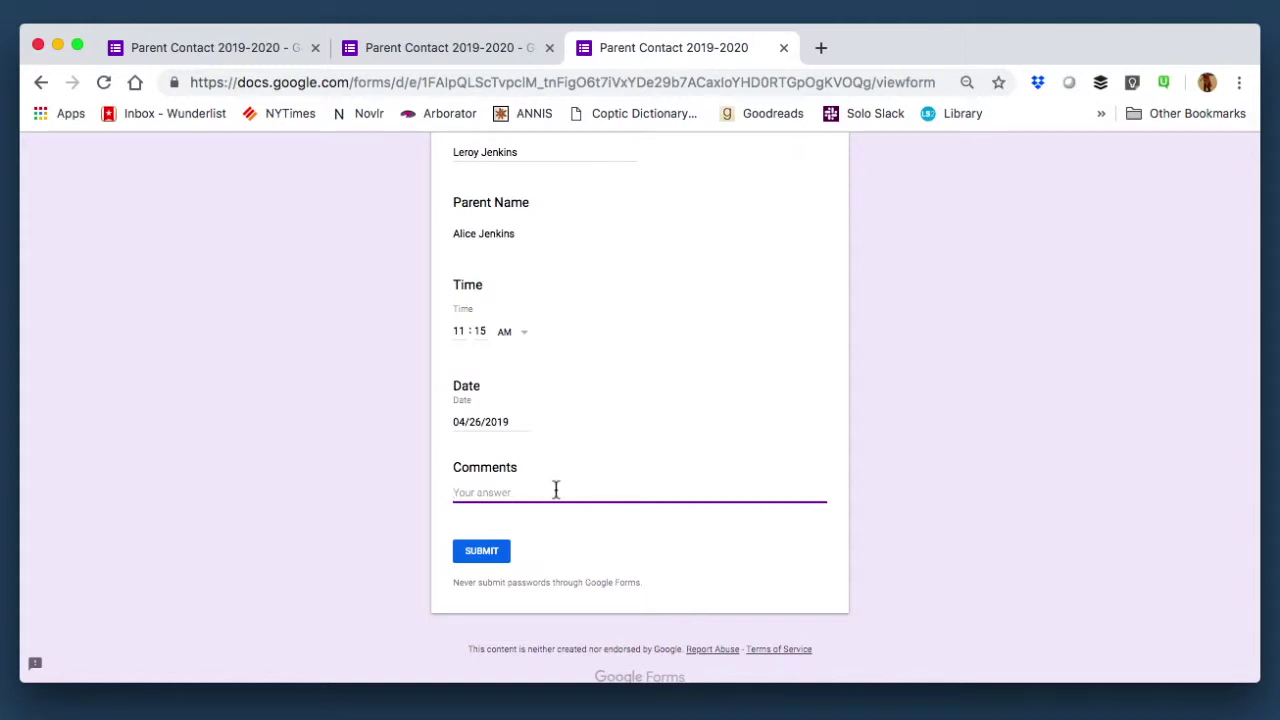
text(During a group activity, Leroy had a behavior)
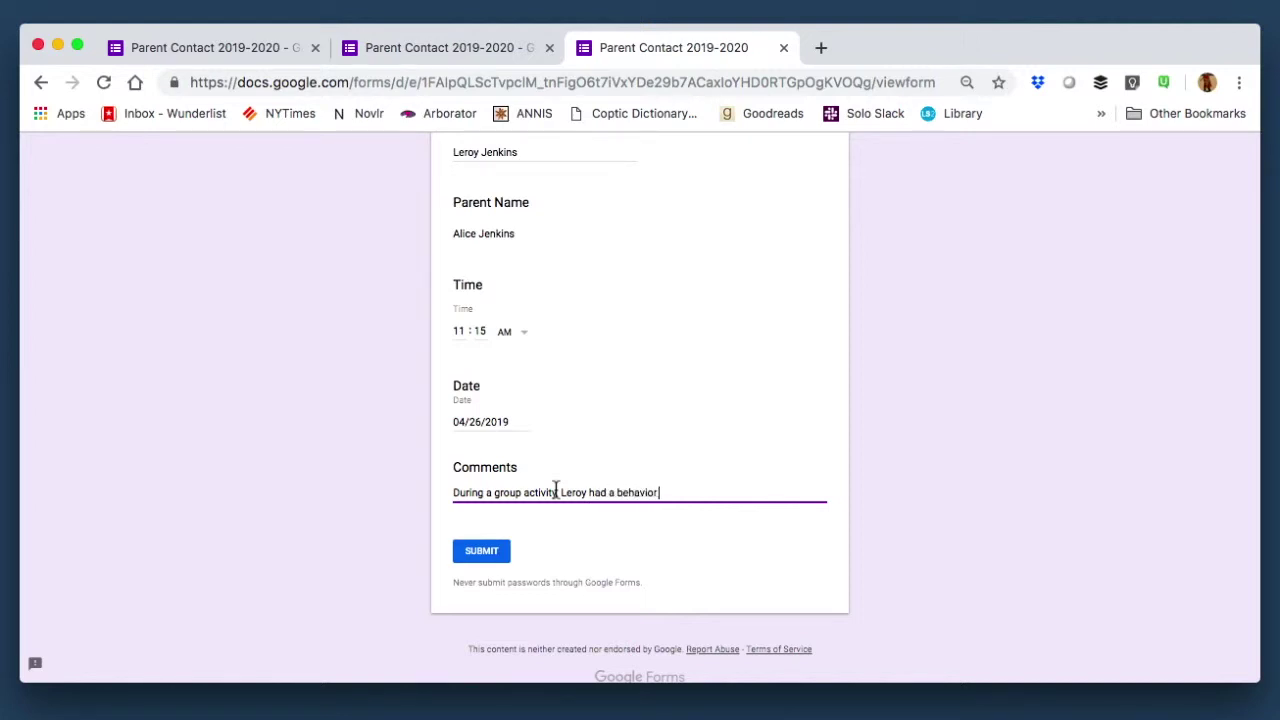
text( and disrupted)
key(BackSpace)
key(BackSpace)
key(BackSpace)
text(ete)
key(BackSpace)
key(BackSpace)
key(BackSpace)
text(ted the work o)
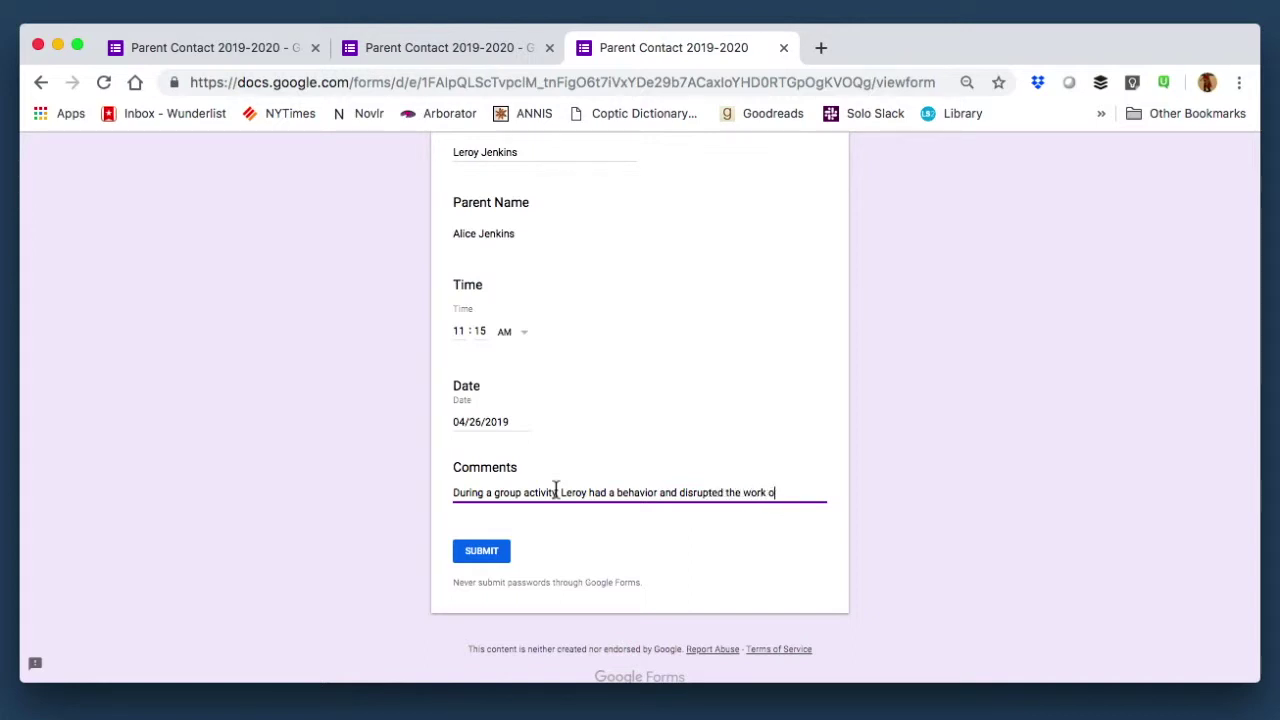
Complete the comment with "of his team. Teacher and parent discussed strategies to help" the student "work better with others." and the line "Mother very supportive."
text(f his team. Teacher and par)
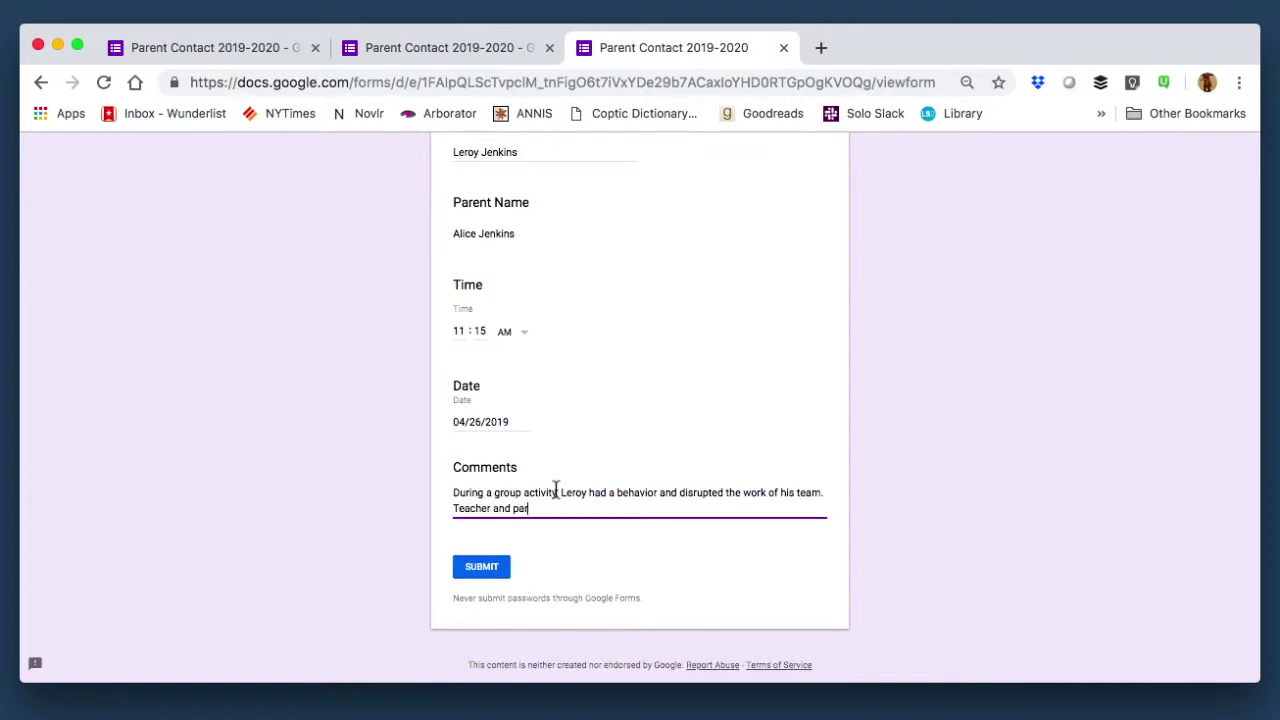
text(ent discussed strategies to help )
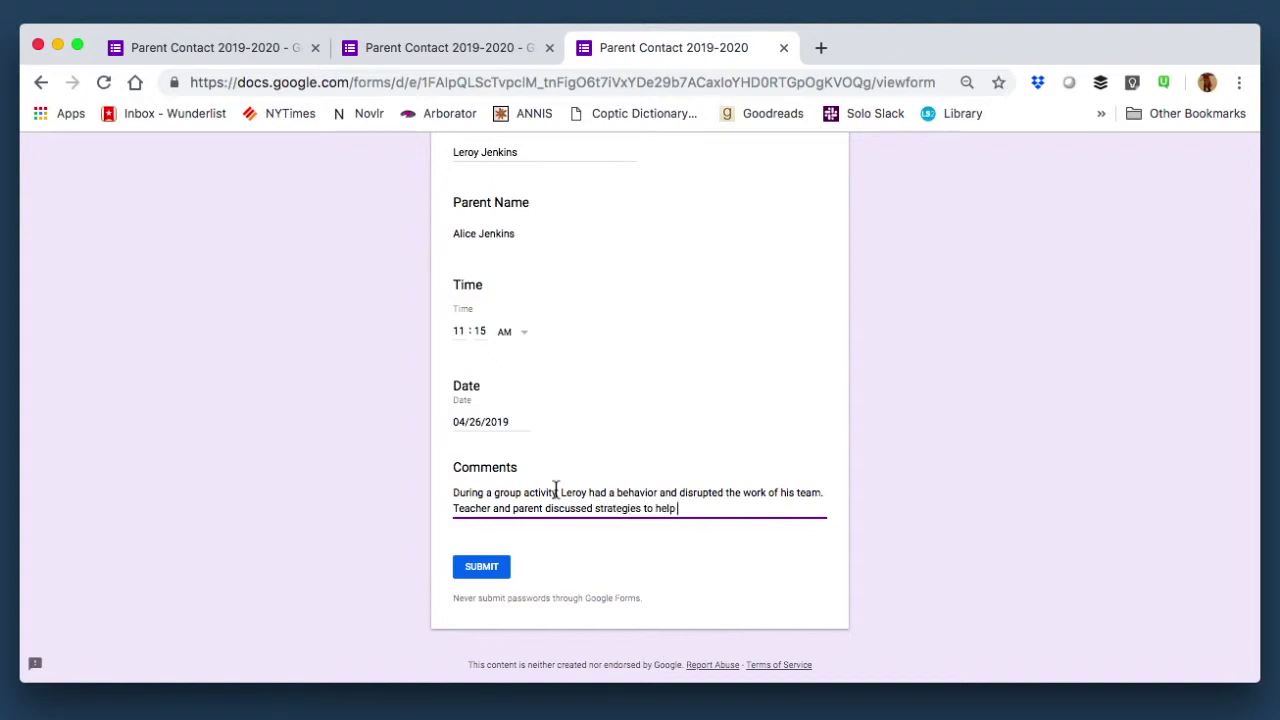
text(Leroy work better with others.)
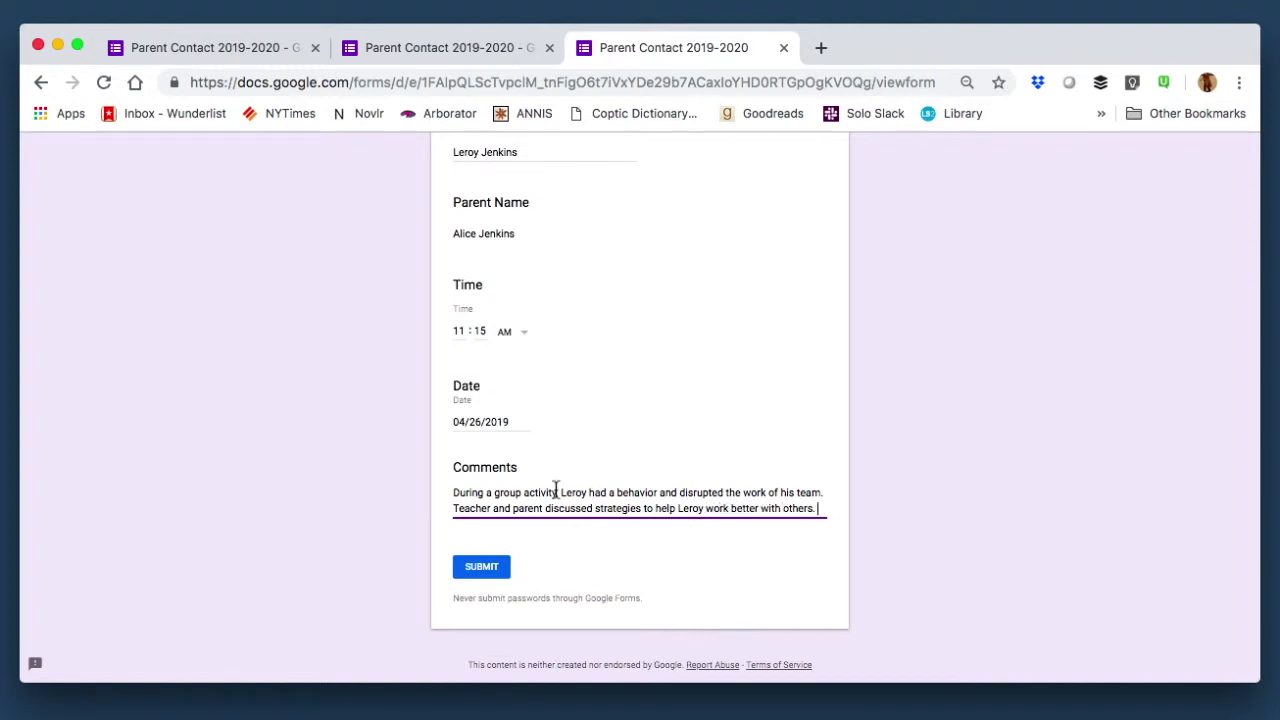
key(Return)
text(Mother ver)
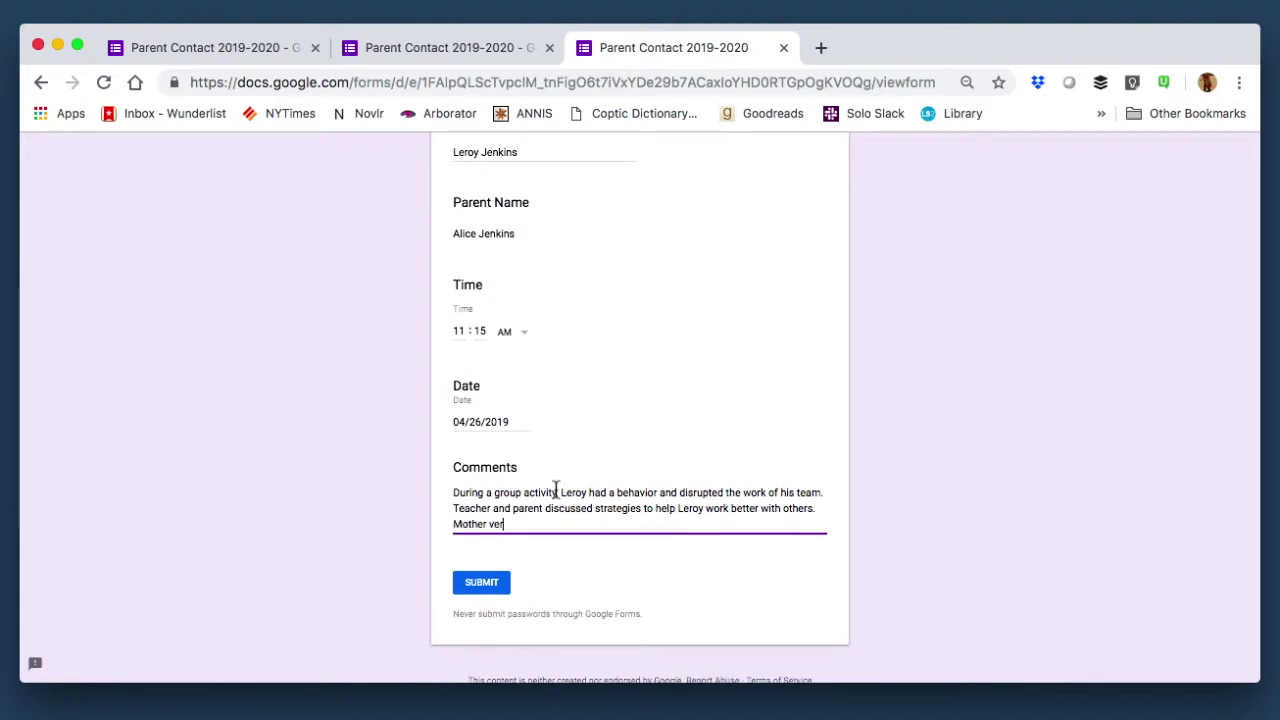
text(y supportive.)
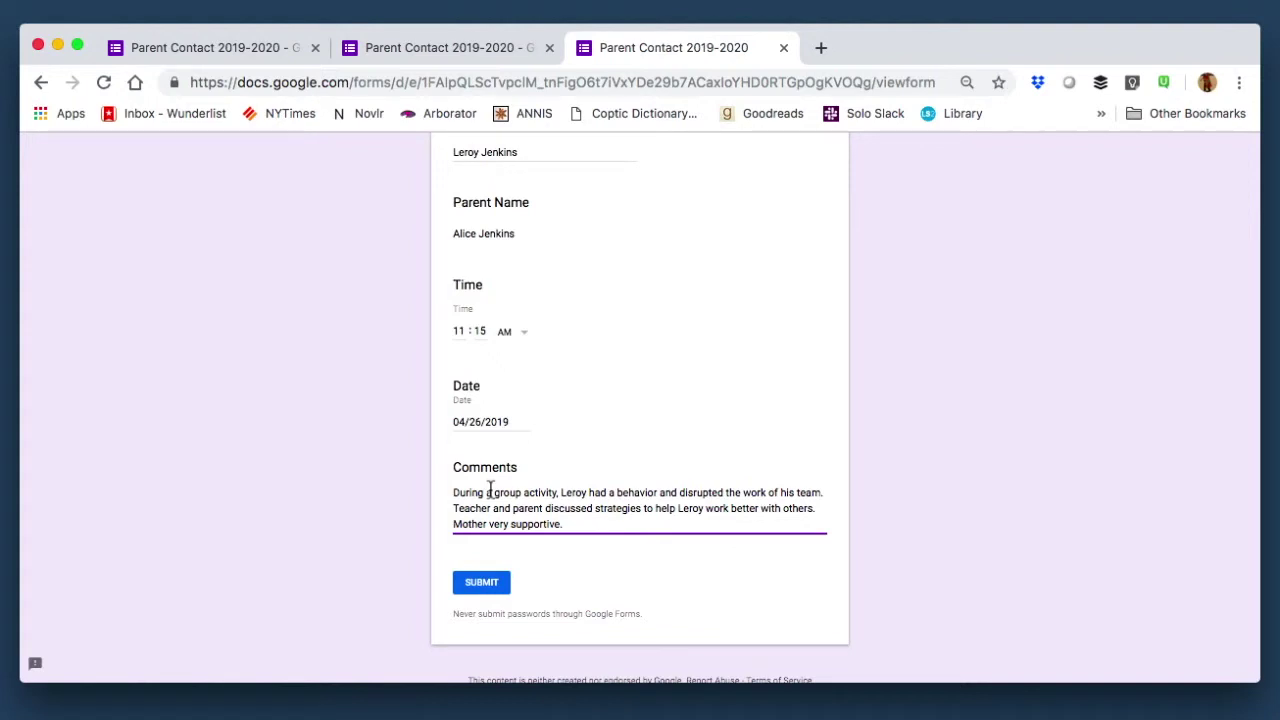
Check the filled-in answers of the parent contact entry and submit the form
scroll(490, 500, up, 2)
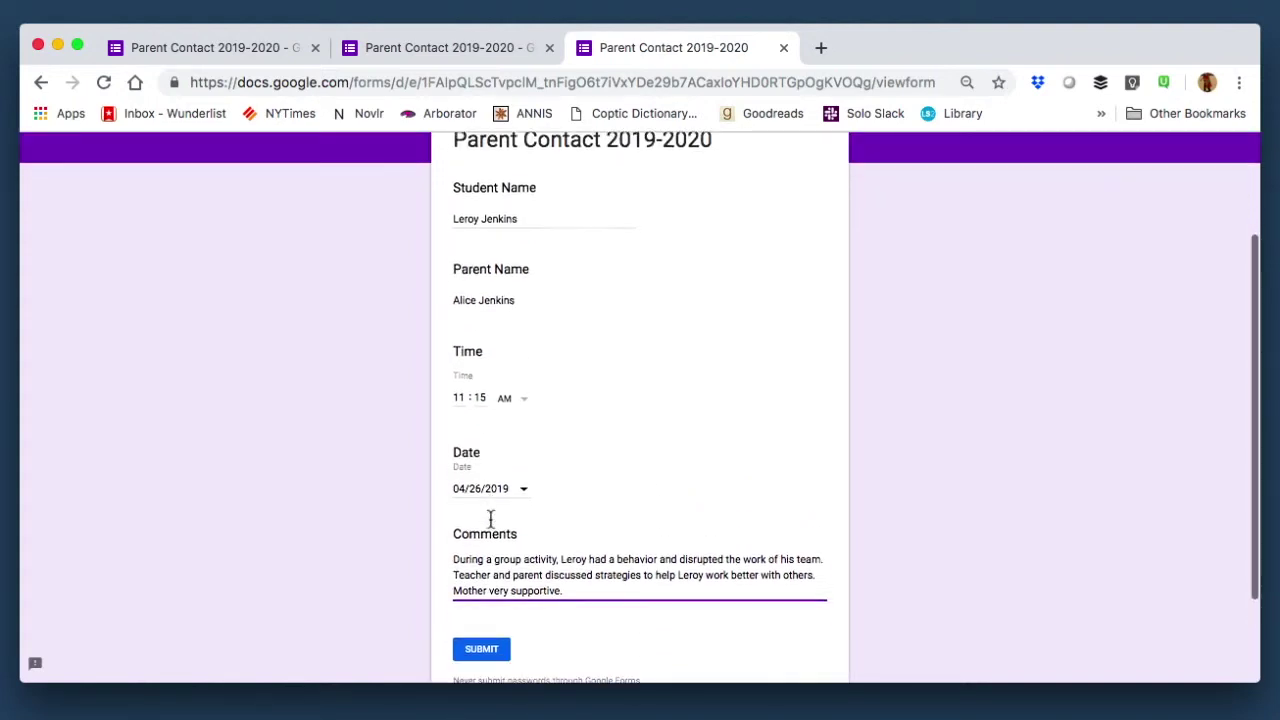
scroll(489, 517, down, 2)
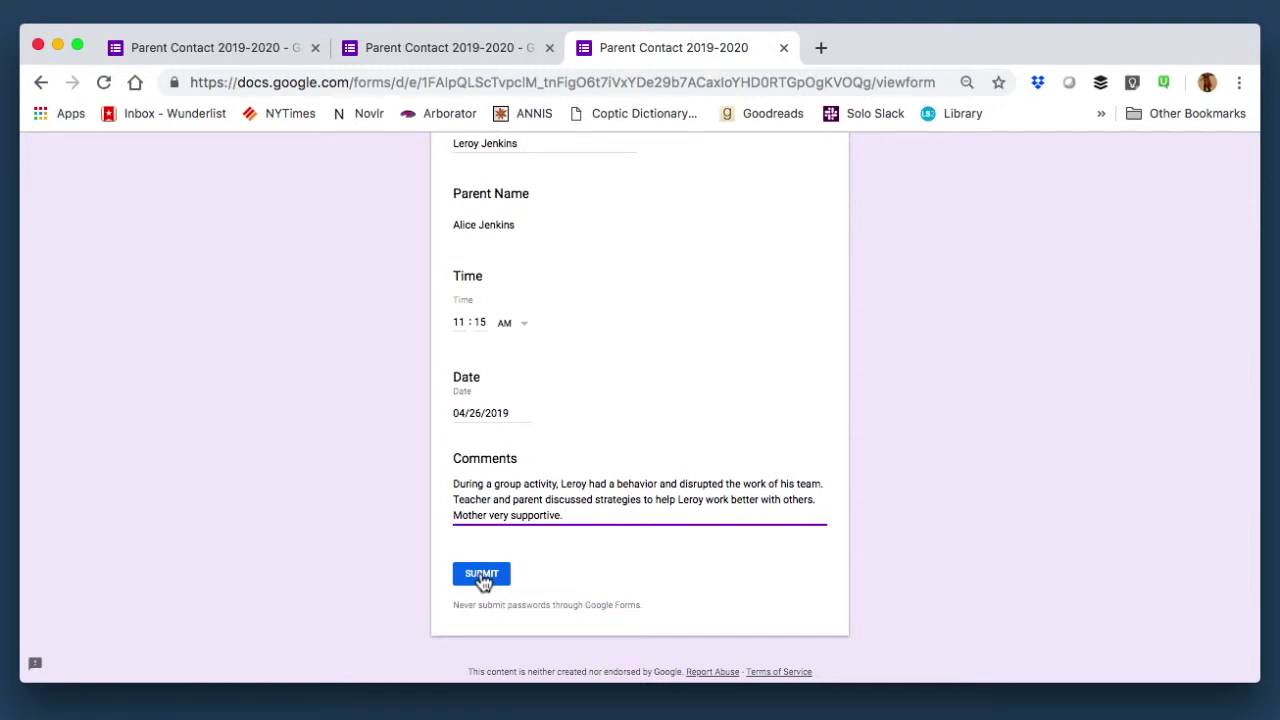
click(481, 576)
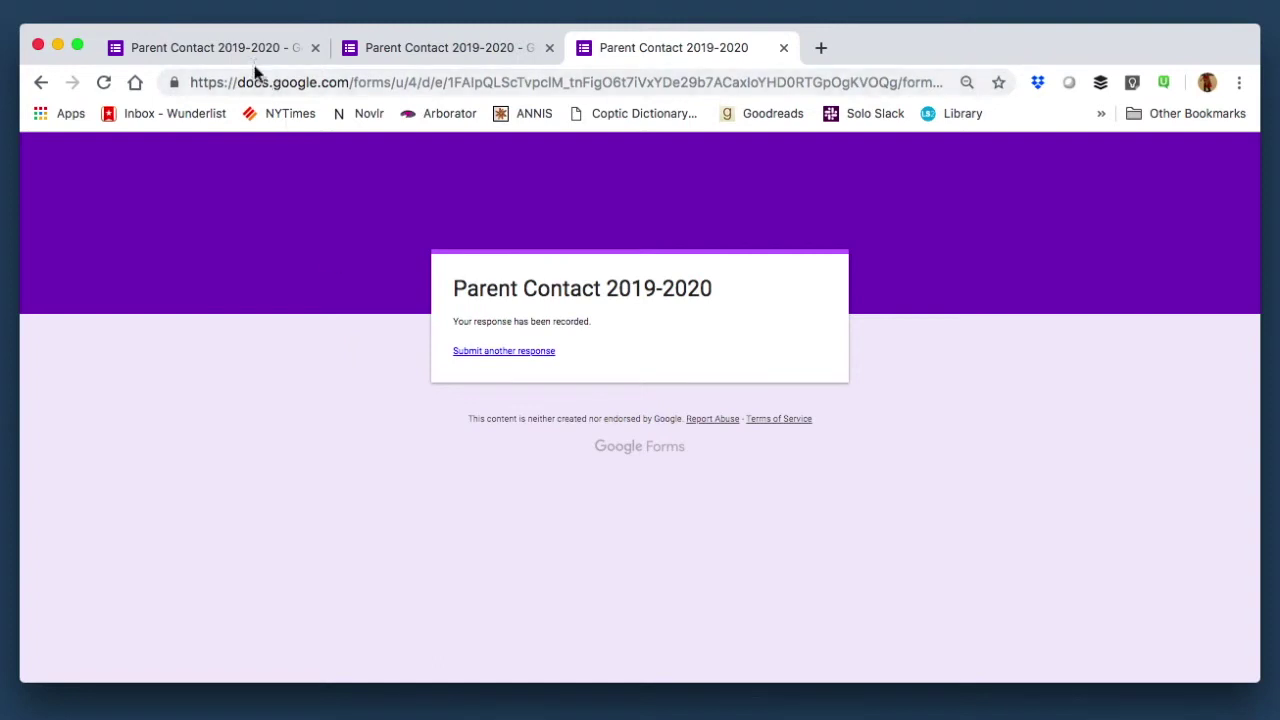
Return to the form editor, dismissing the send options, and review the submitted responses in summary and individual view
click(397, 57)
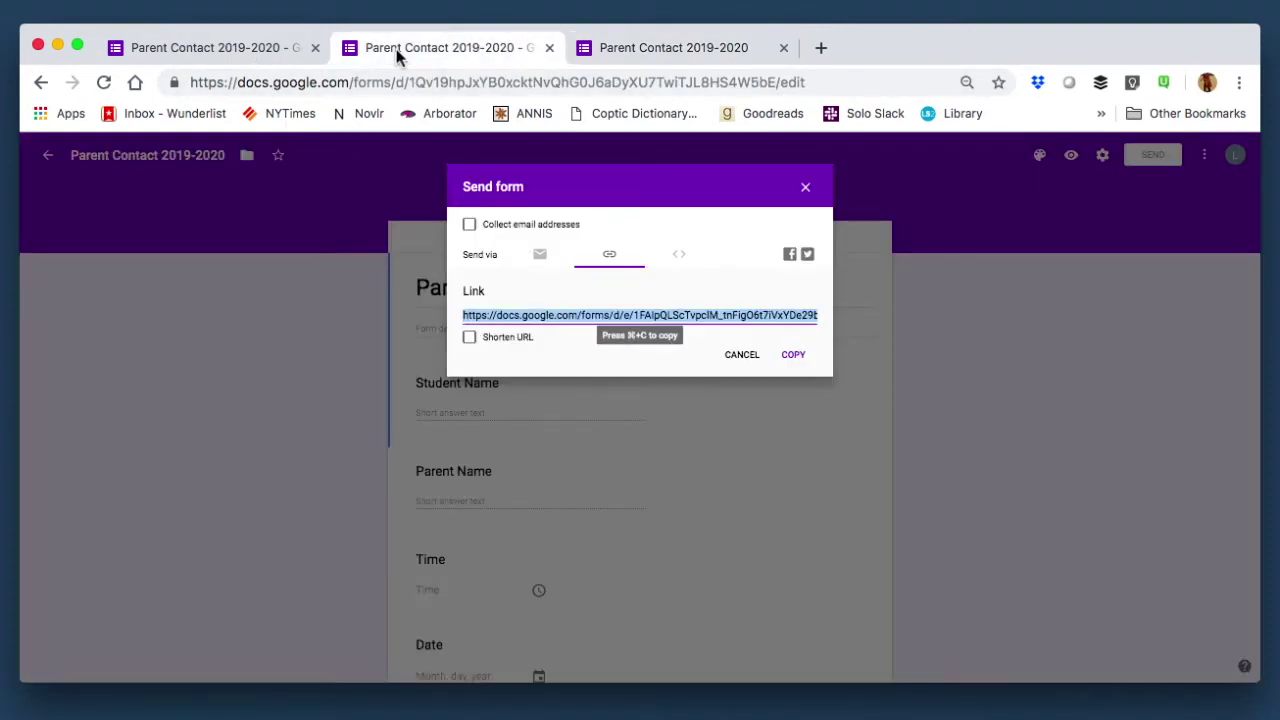
click(804, 191)
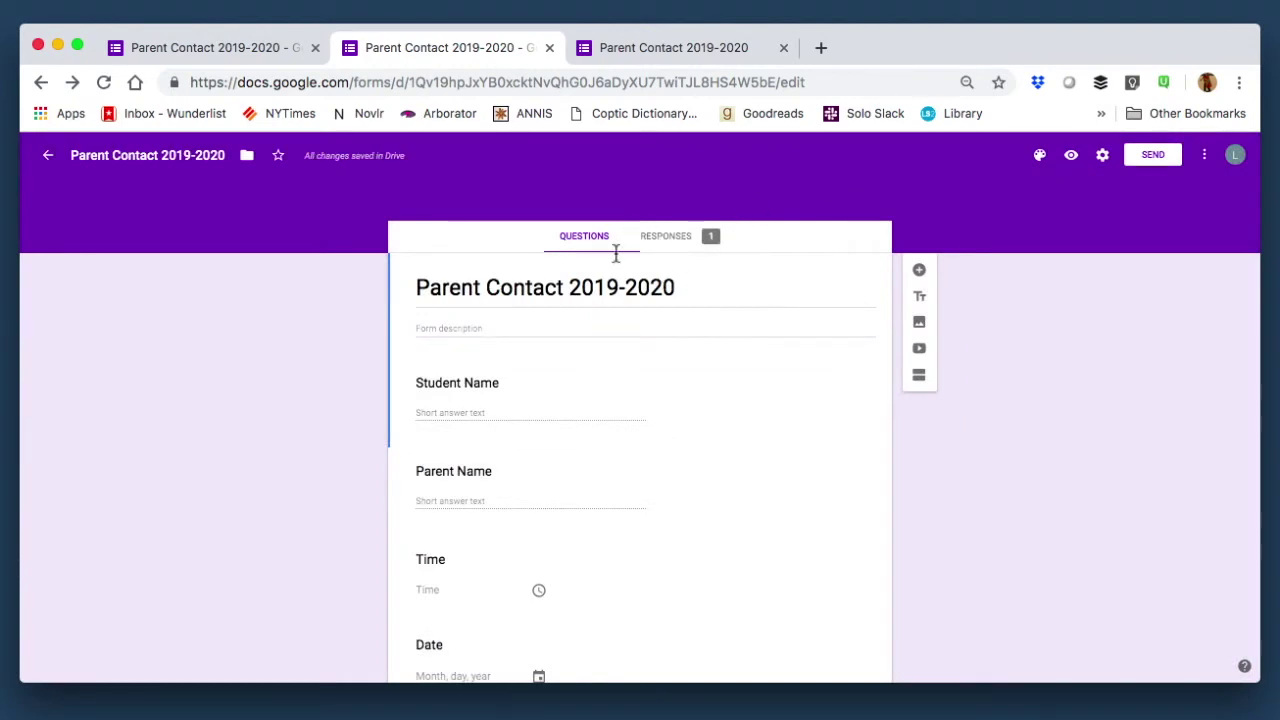
click(657, 236)
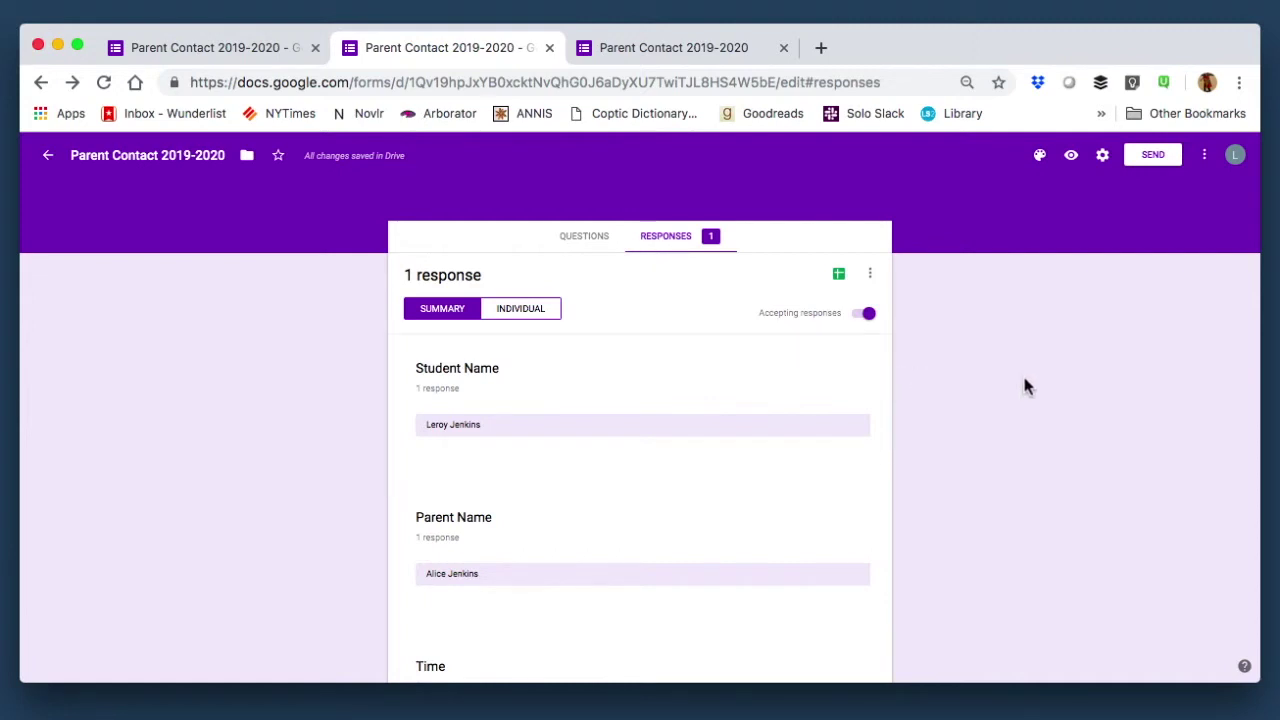
scroll(825, 402, down, 4)
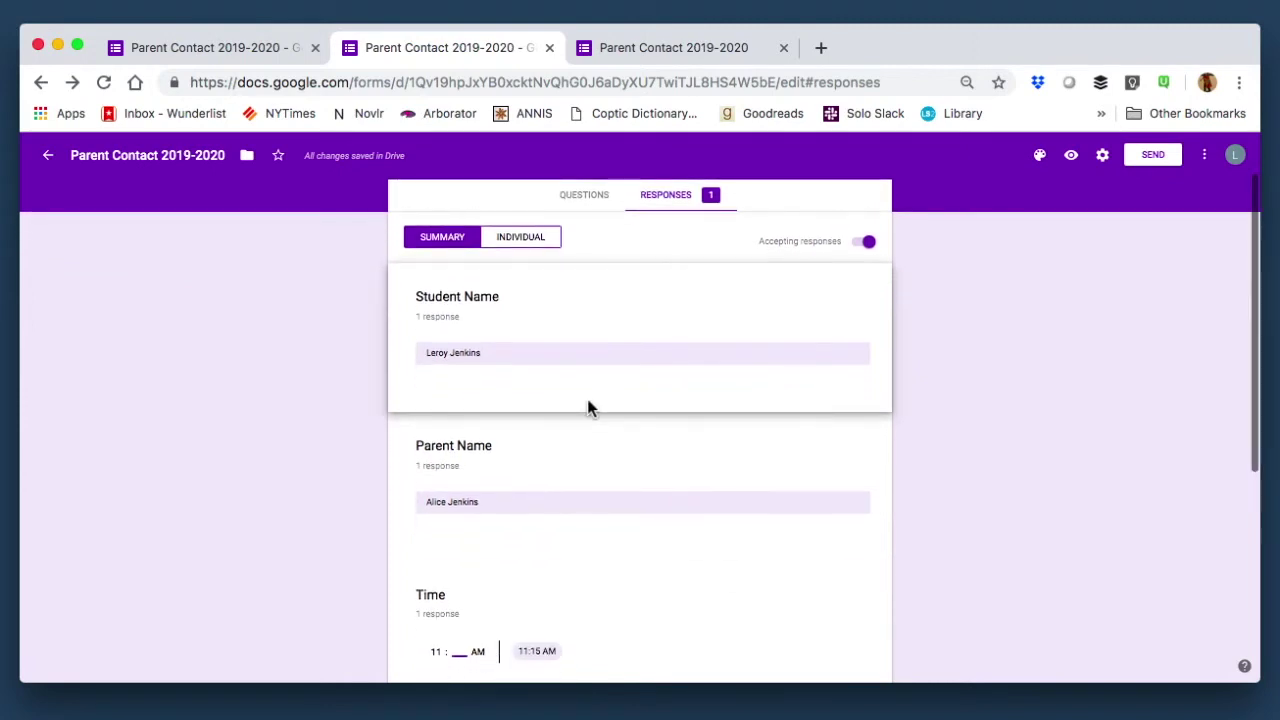
scroll(588, 400, up, 4)
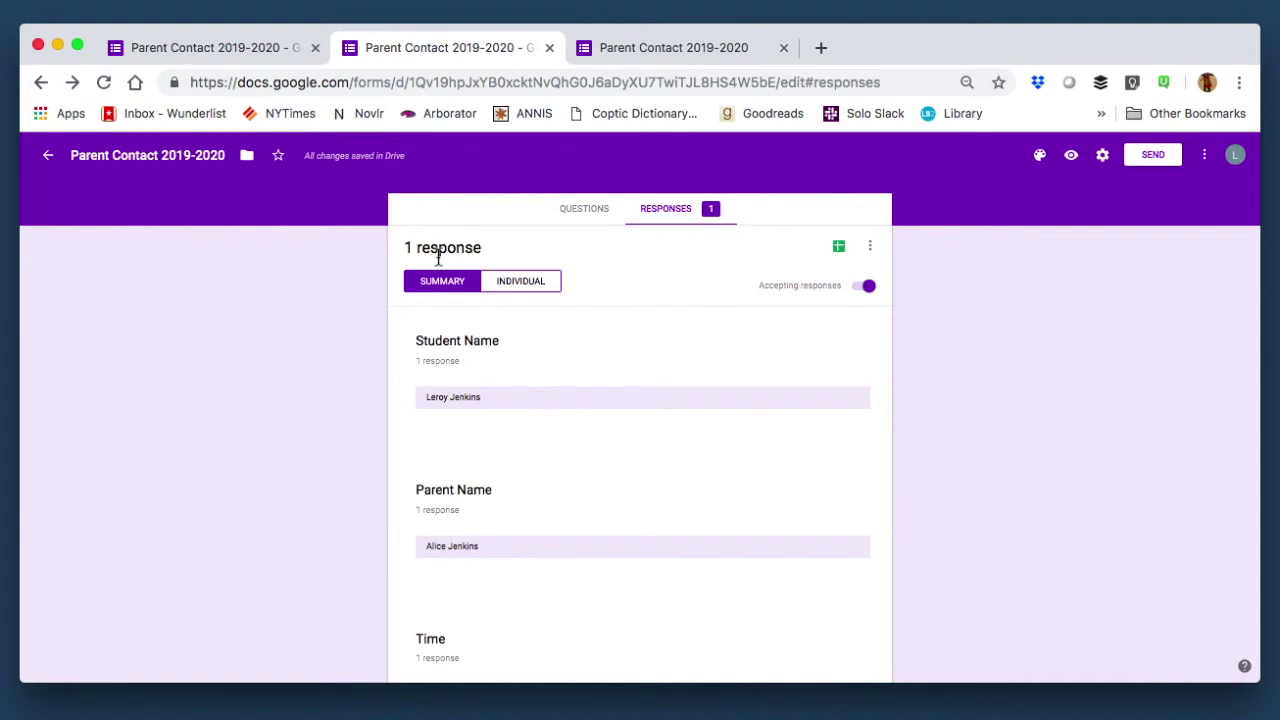
click(512, 289)
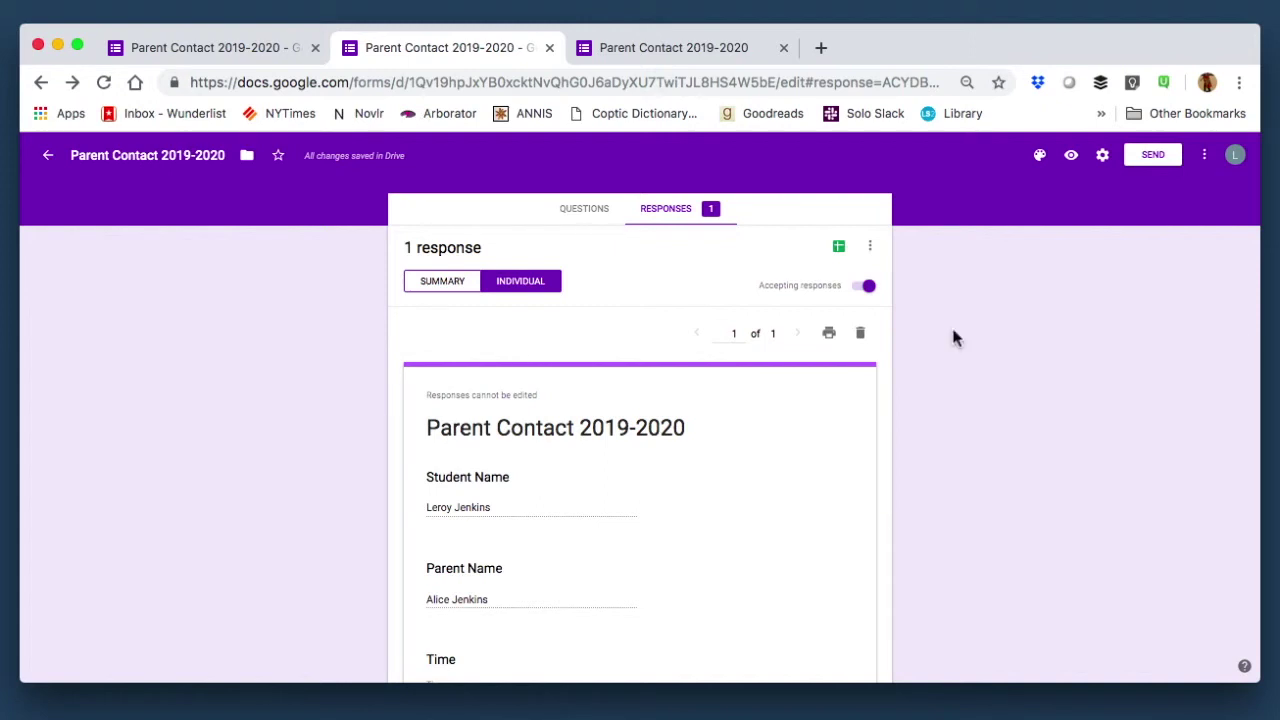
Create a new spreadsheet as the form's response destination and look across its response columns
click(840, 250)
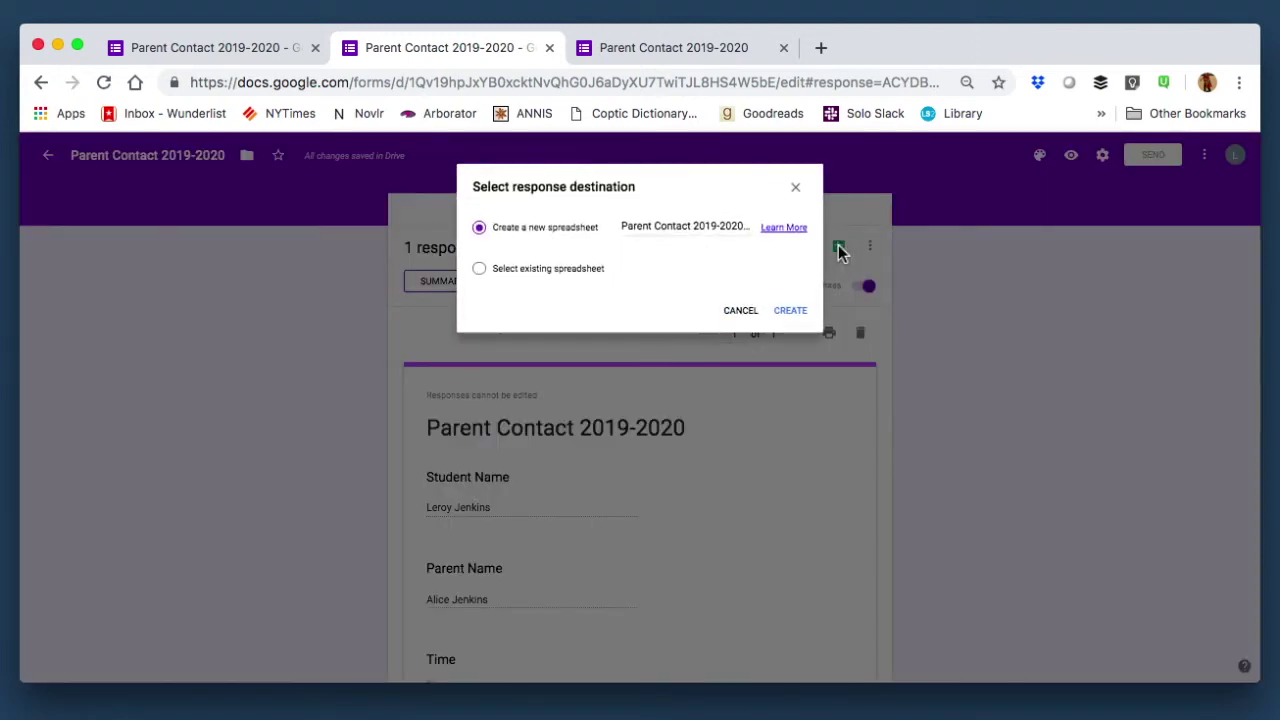
click(790, 311)
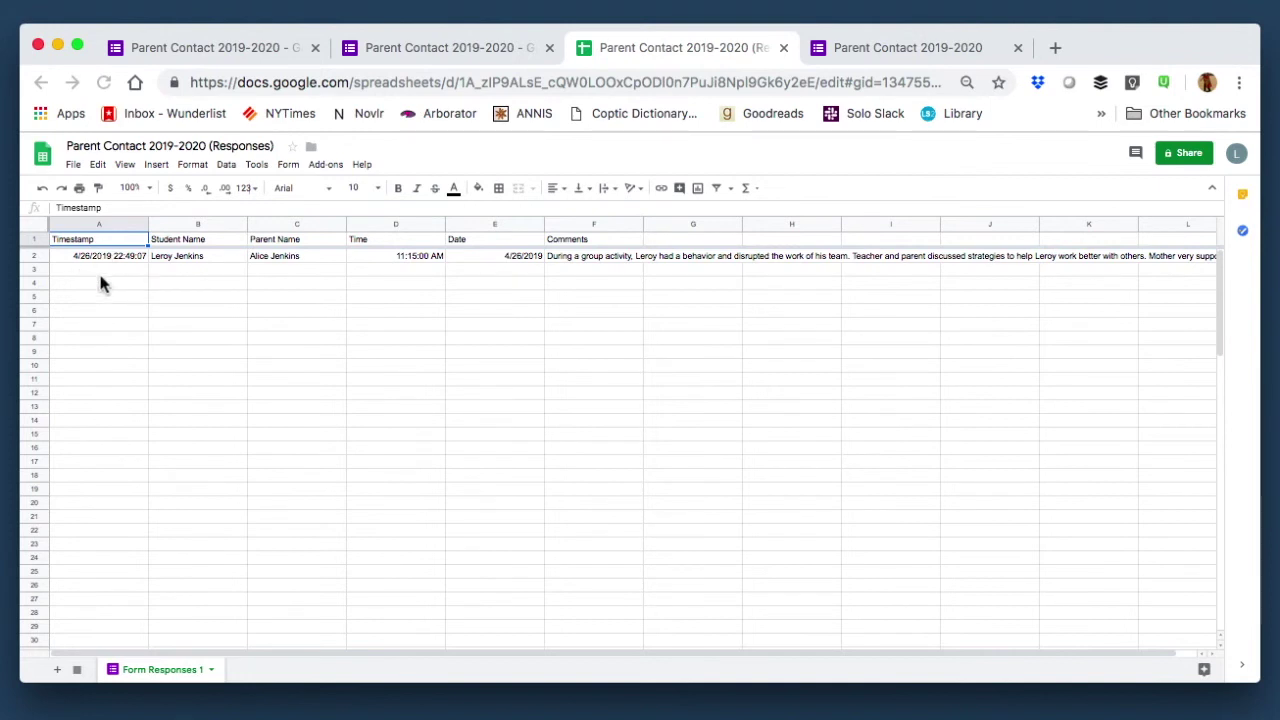
scroll(338, 275, right, 2)
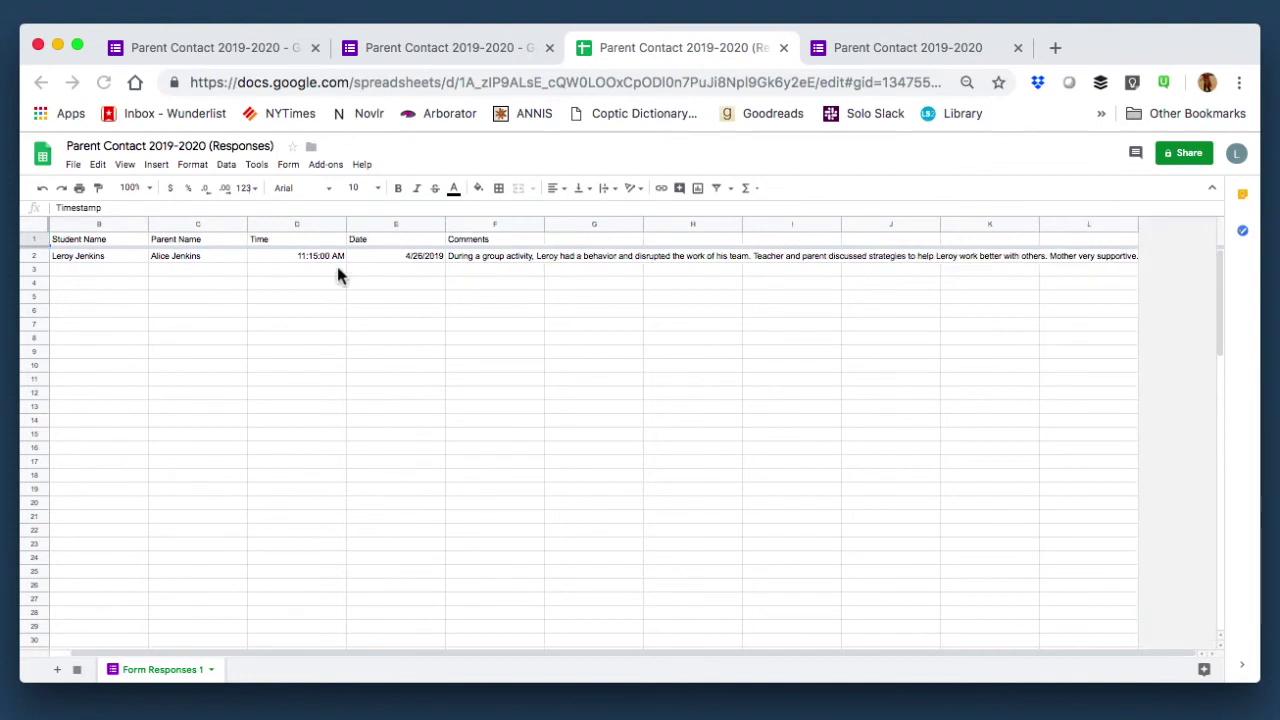
scroll(337, 275, left, 2)
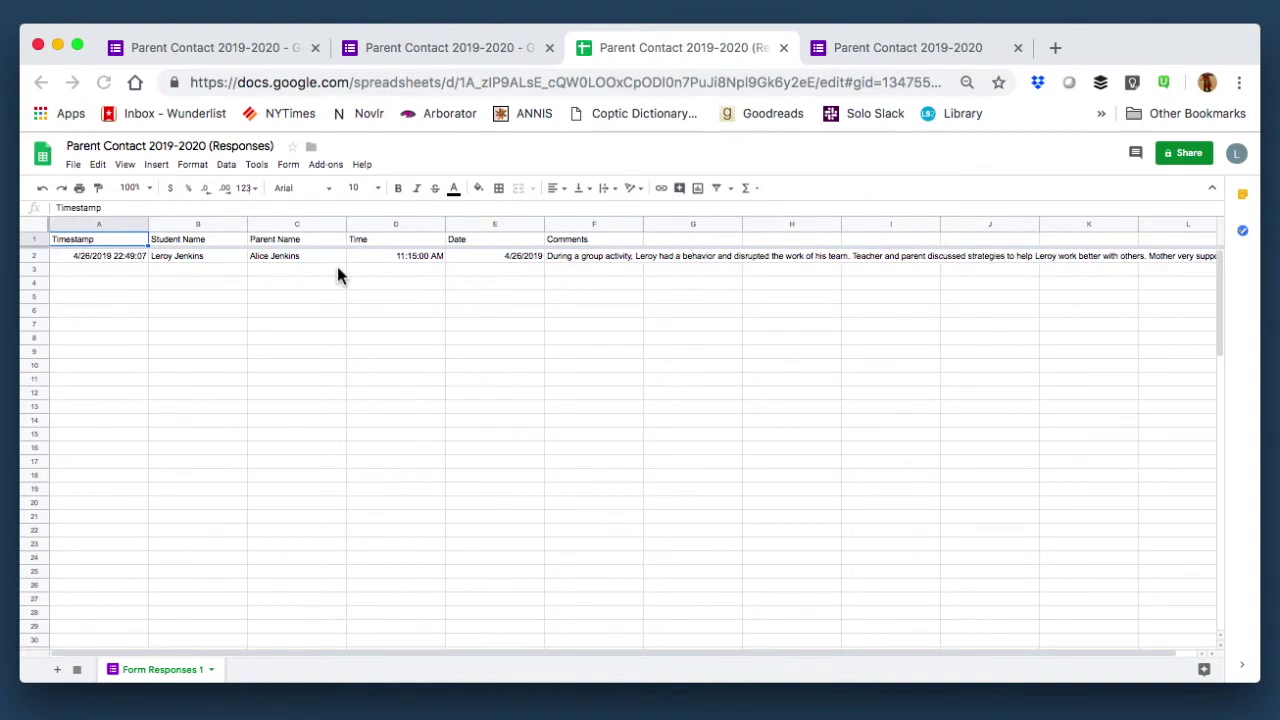